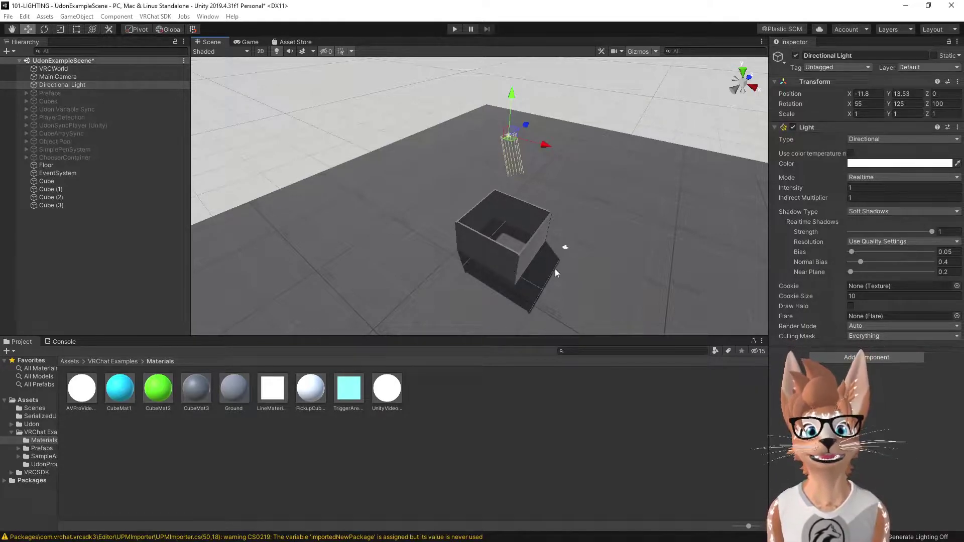
Delete the Directional Light from the scene
right_click_drag(555, 269, 491, 272)
left_click_drag(491, 272, 342, 281, "alt")
left_click_drag(510, 252, 542, 279, "alt")
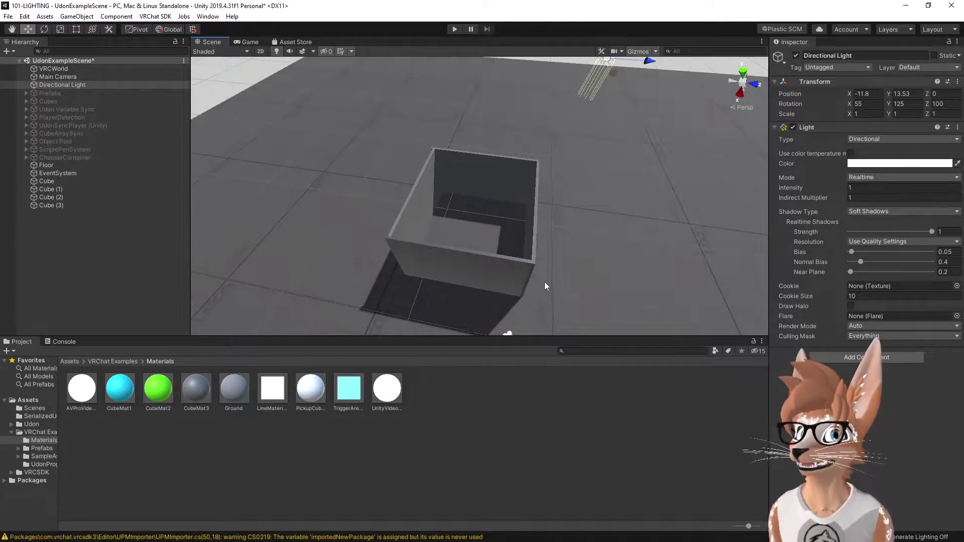
key("f")
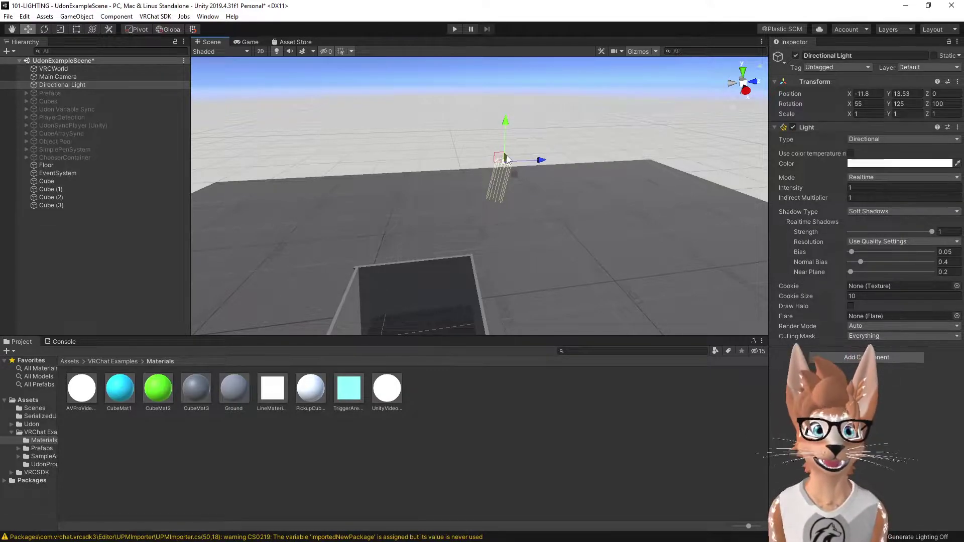
key("Delete")
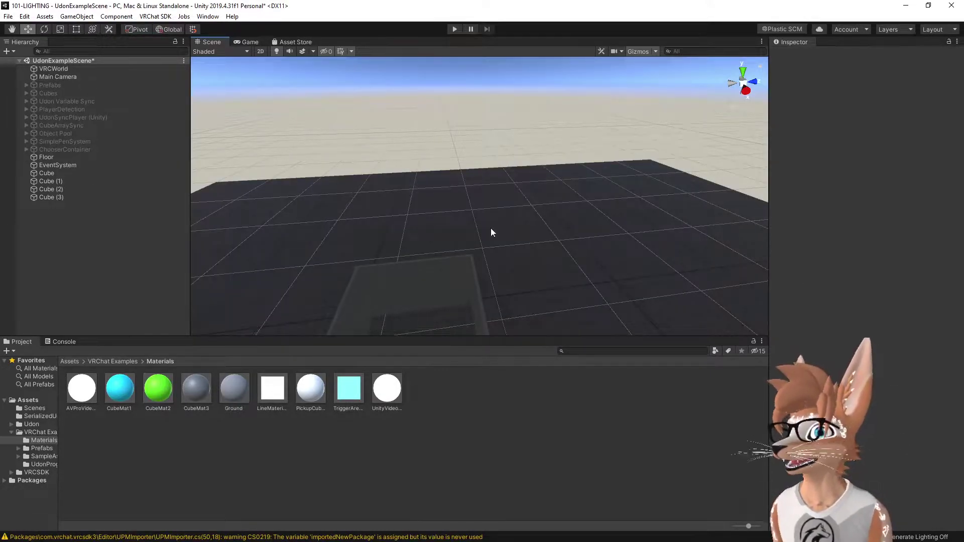
Add a new Spotlight to the scene inside the four-walled box
right_click_drag(519, 254, 802, 323)
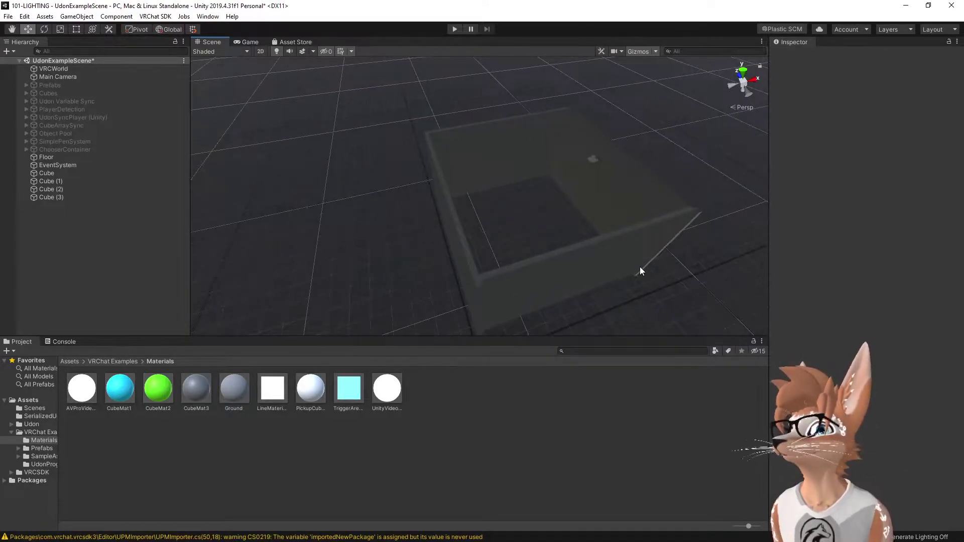
right_click_drag(619, 269, 454, 266)
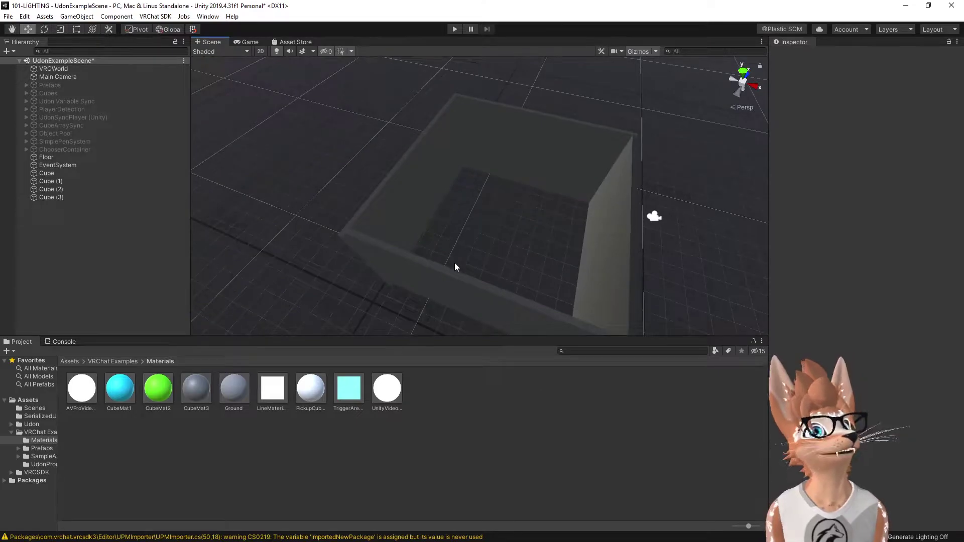
left_click(7, 51)
mouse_move(50, 123)
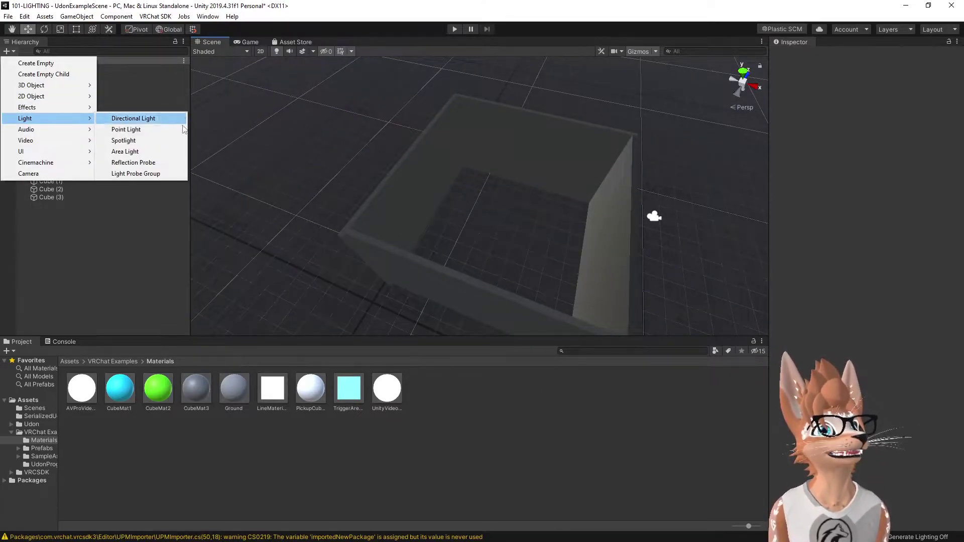
left_click(125, 141)
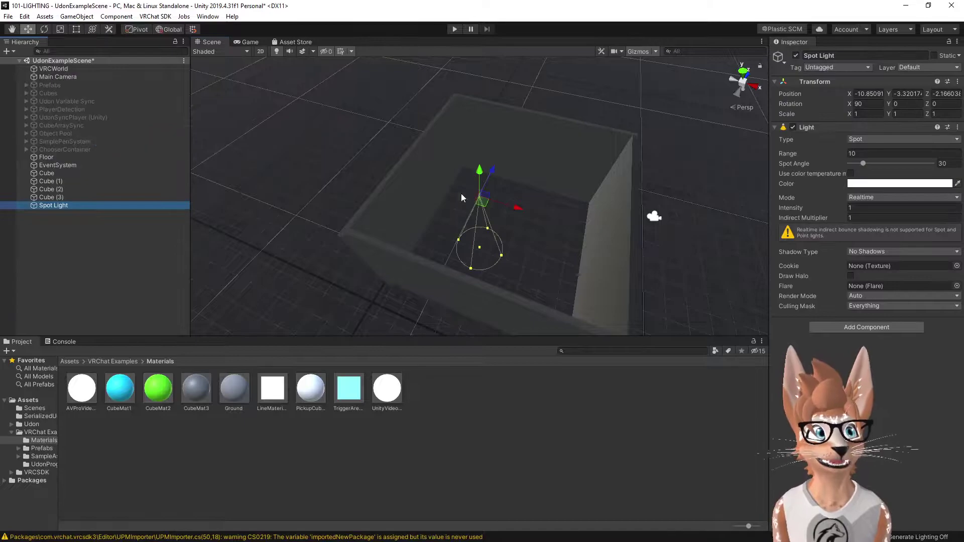
Move the Spot Light above the box, to about X -11.16, Y 7.71, Z -5.48
left_click_drag(454, 187, 433, 109)
right_click_drag(433, 108, 452, 68)
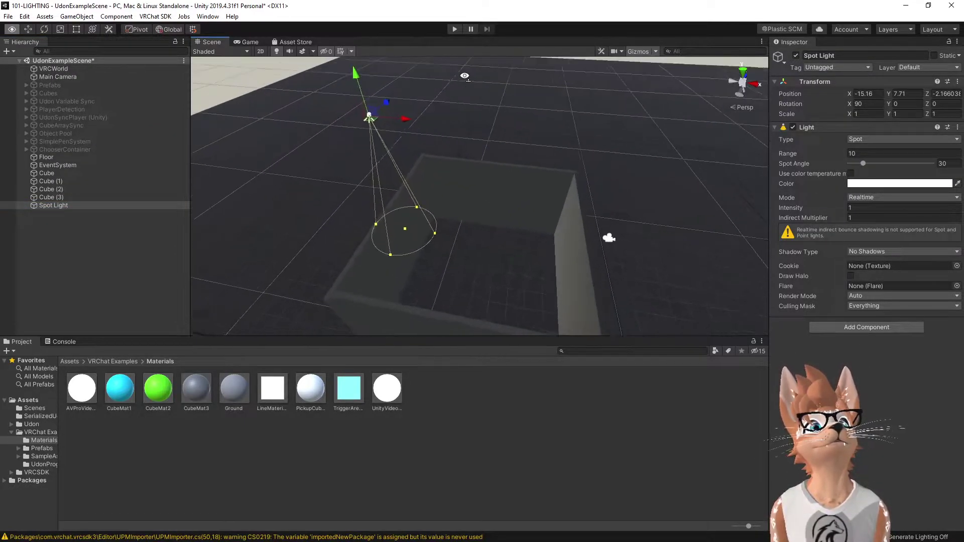
scroll(442, 101, "down", 3)
mouse_move(410, 129)
left_mouse_down()
mouse_move(520, 175)
mouse_move(502, 131)
mouse_move(466, 94)
mouse_move(411, 139)
left_mouse_up()
left_click_drag(402, 191, 343, 146, "alt")
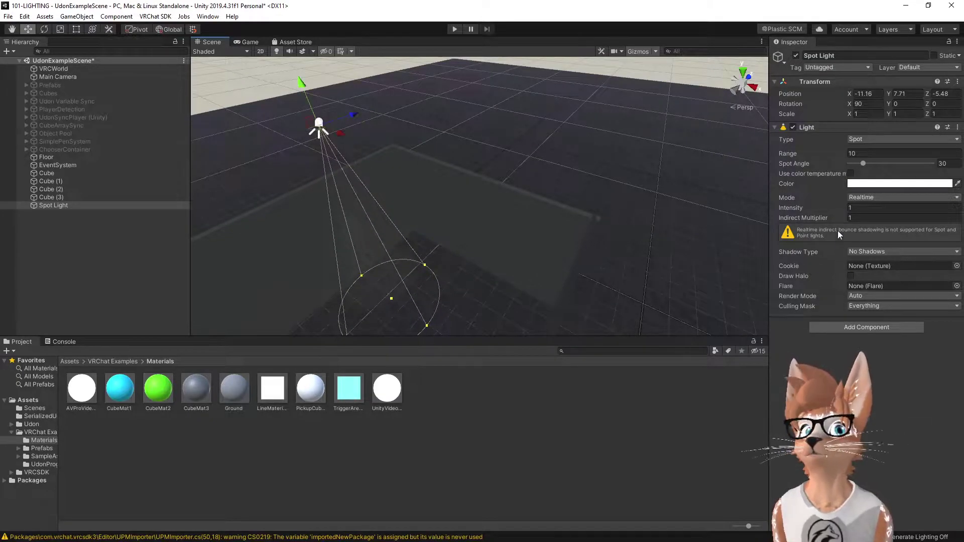
Set the Spot Light's intensity to 10 and shift it along X to about -11.41
left_click(835, 206)
type("10")
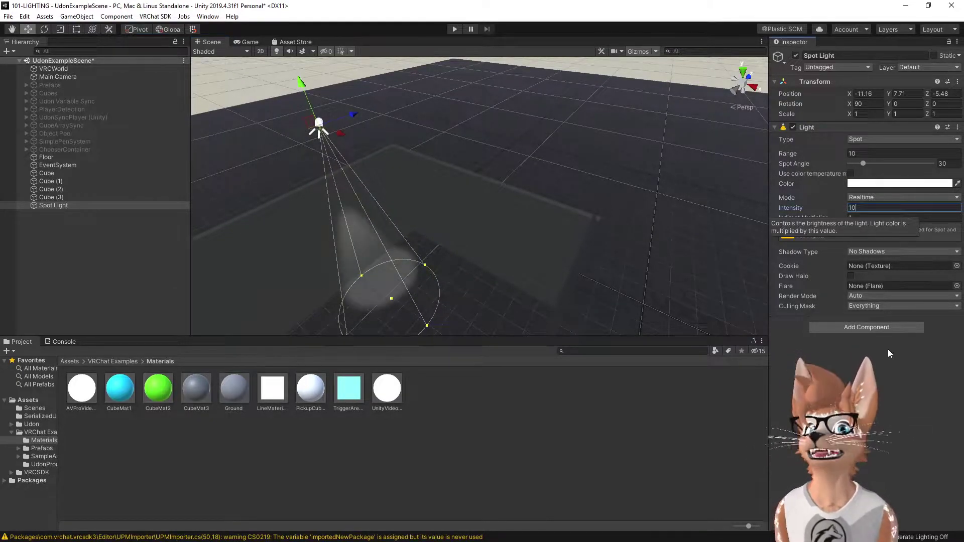
left_click_drag(625, 281, 341, 281, "alt")
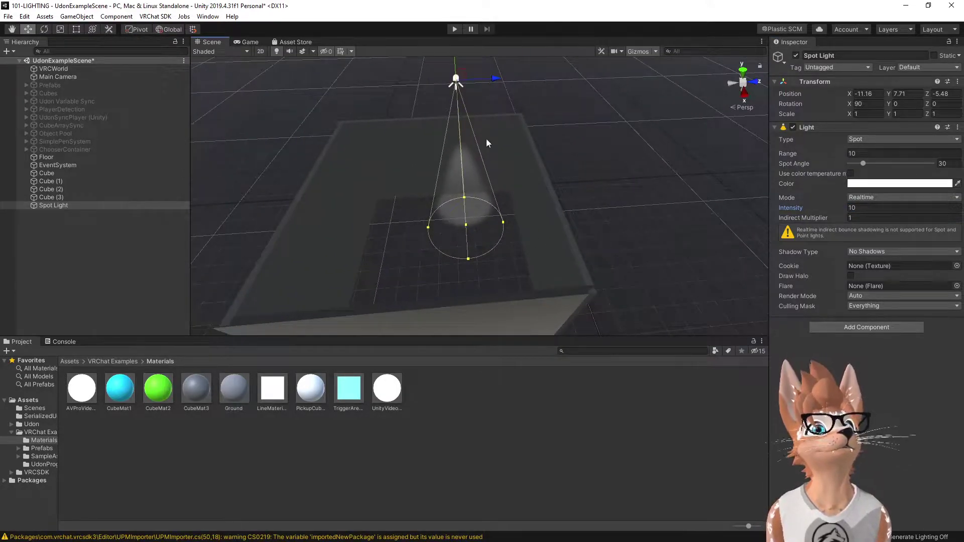
left_click_drag(486, 138, 458, 150, "alt")
left_click_drag(459, 183, 492, 232, "alt")
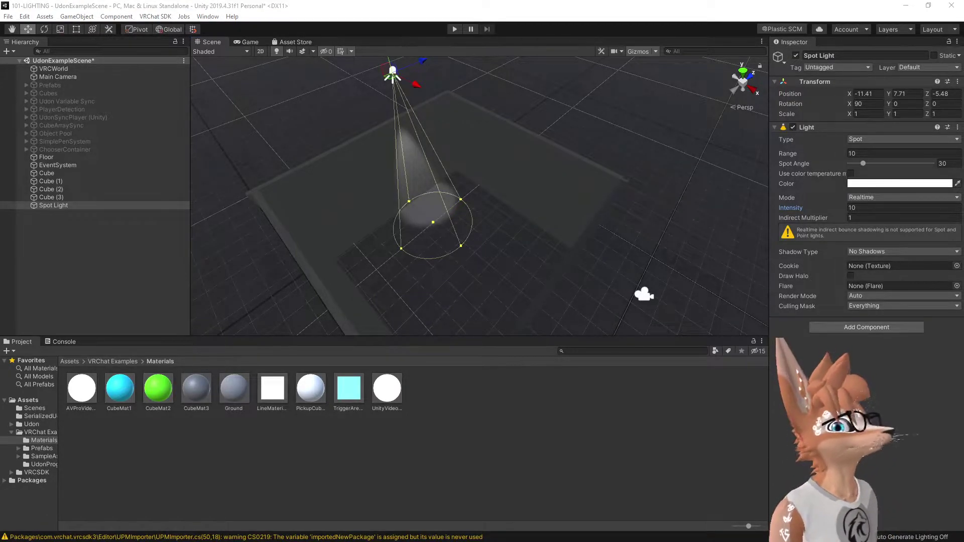
Open the Lighting settings and generate the scene's lighting
left_click_drag(506, 210, 779, 66)
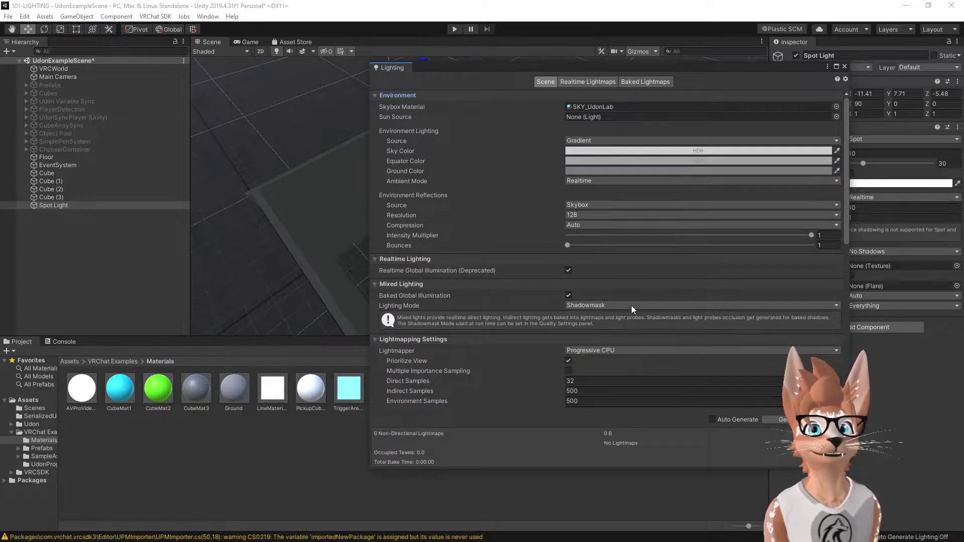
left_click(781, 419)
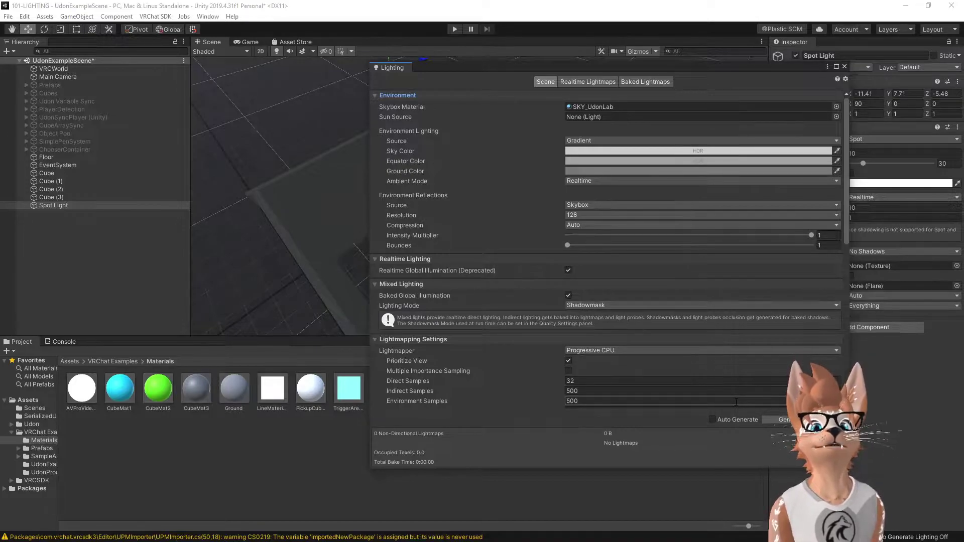
mouse_move(724, 71)
left_mouse_down()
mouse_move(790, 168)
mouse_move(871, 245)
left_mouse_up()
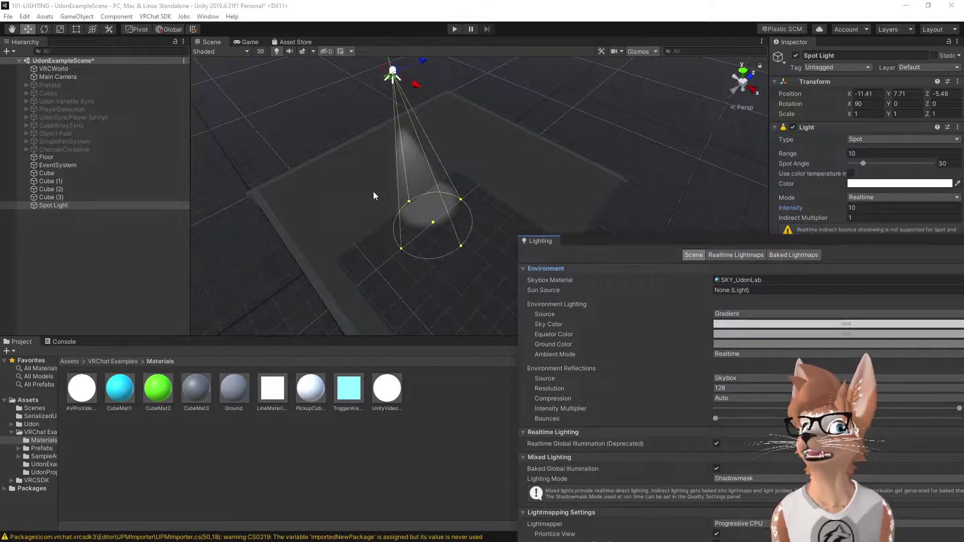
Enable Contribute Global Illumination on all four wall cubes together, keeping Receive Global Illumination on Lightmaps
left_click(353, 169)
left_click(539, 198)
left_click(336, 293)
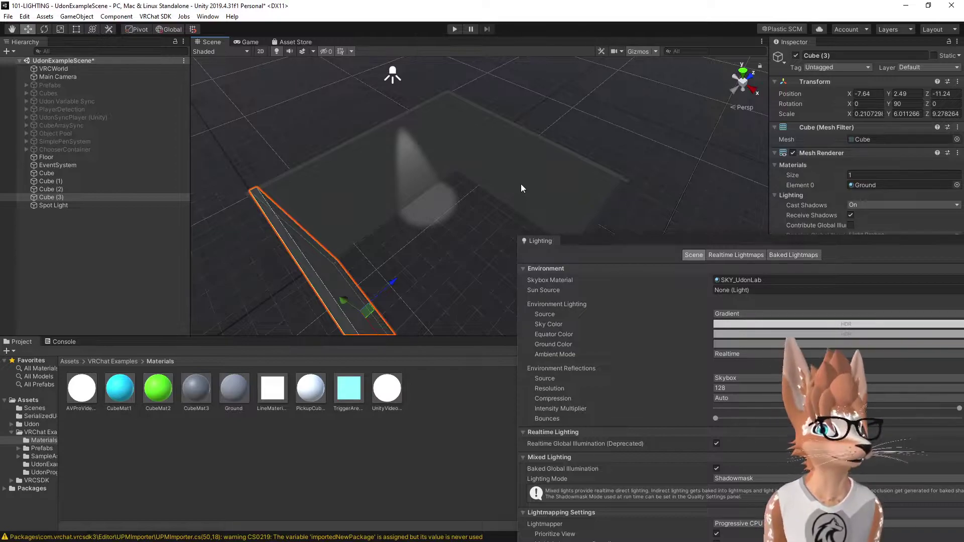
left_click(366, 160, "shift")
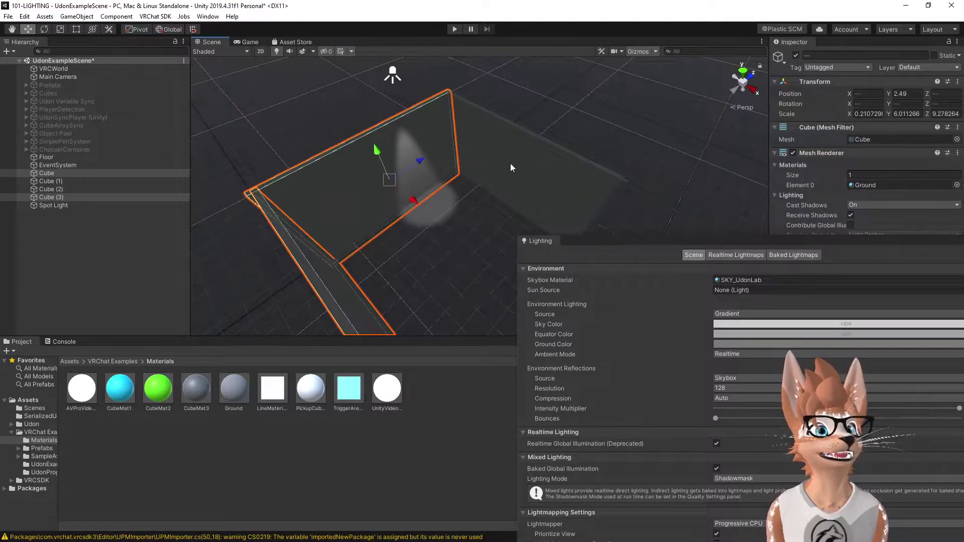
left_click(510, 164, "shift")
left_click_drag(538, 200, 712, 248, "alt")
left_click_drag(449, 224, 294, 215, "alt")
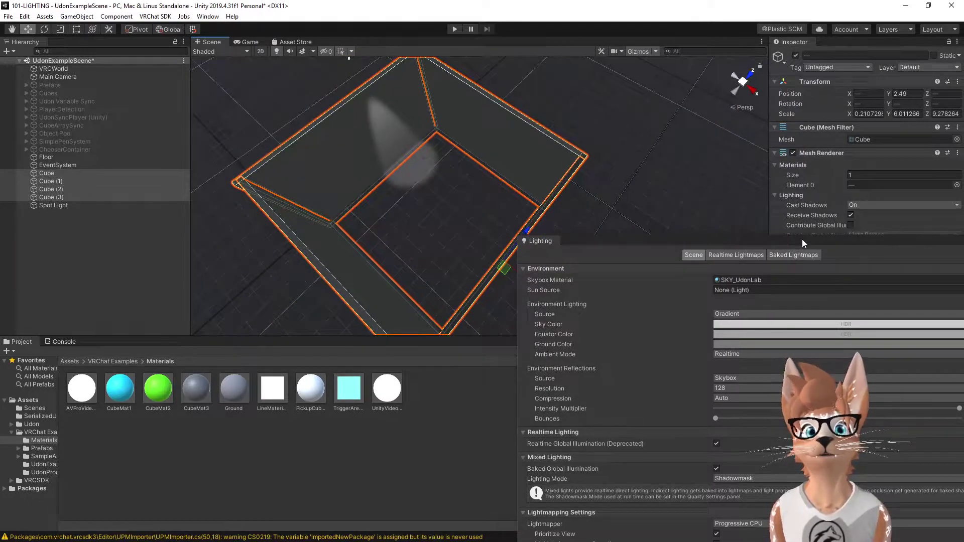
left_click_drag(802, 240, 0, 178)
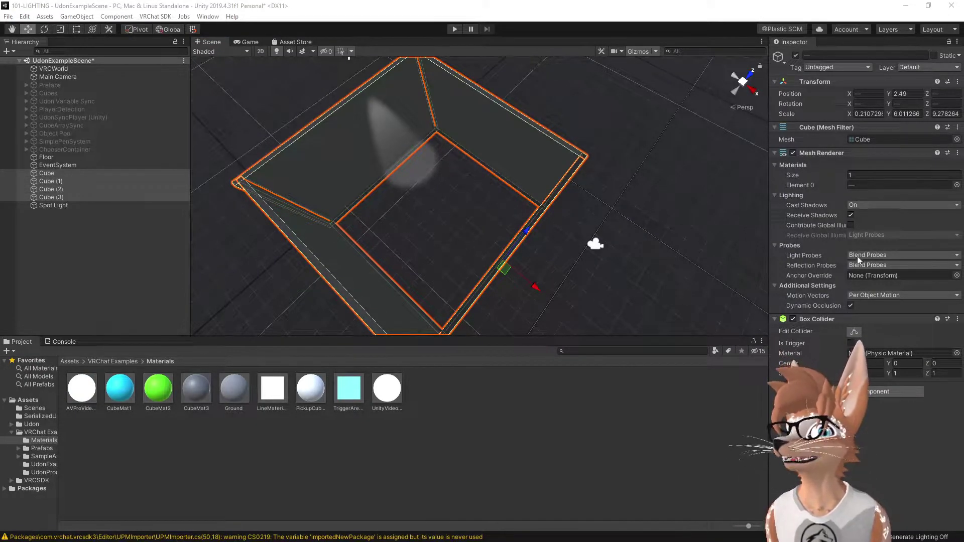
left_click(850, 225)
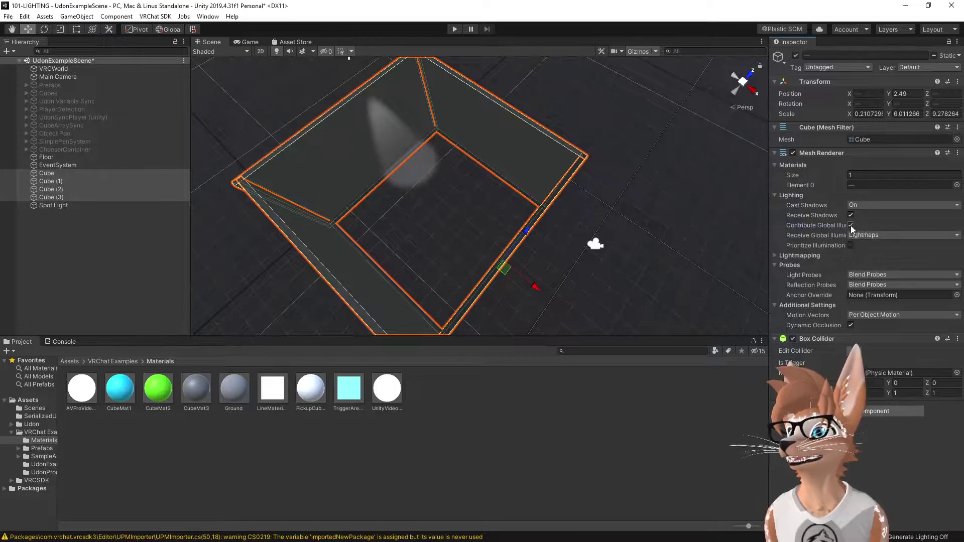
left_click(881, 233)
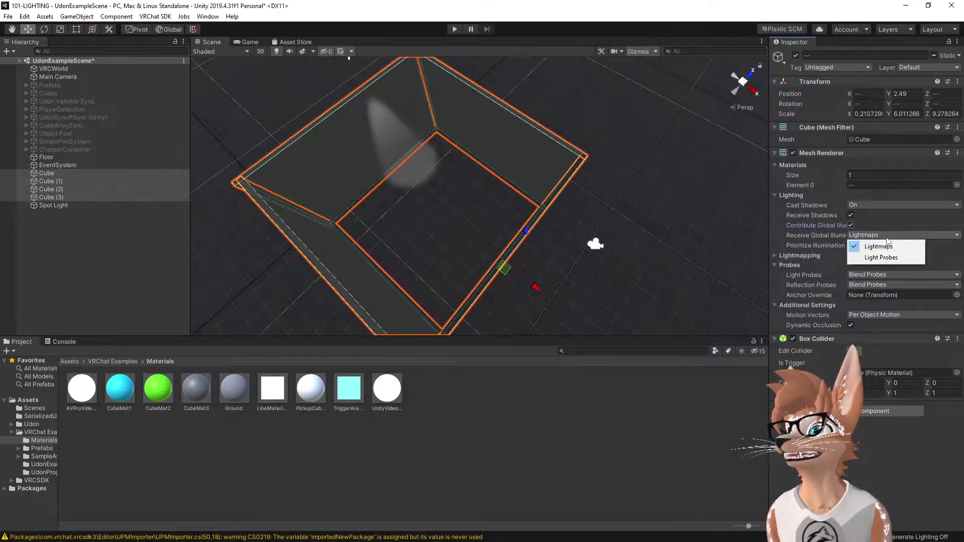
left_click(887, 238)
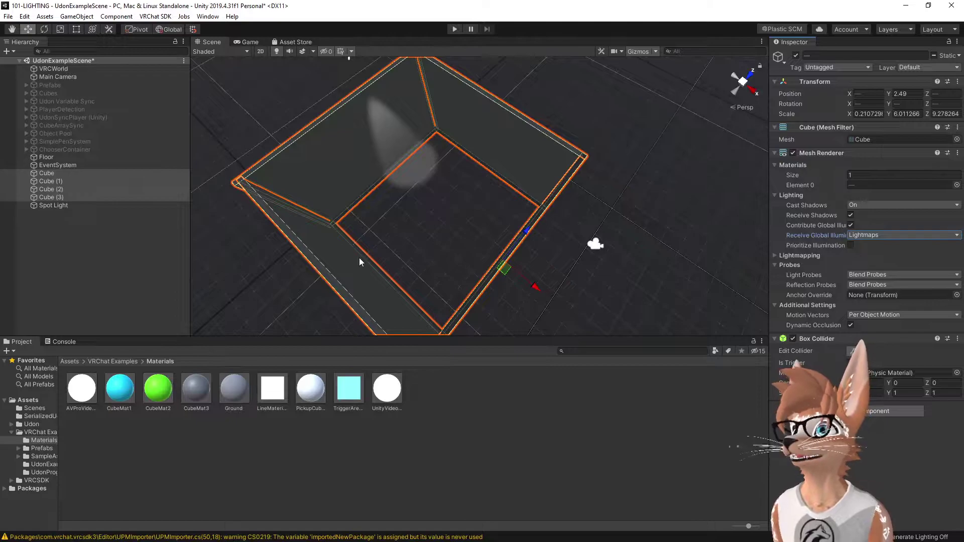
Turn off Contribute Global Illumination for the wall Cube (2) only
left_click(527, 161)
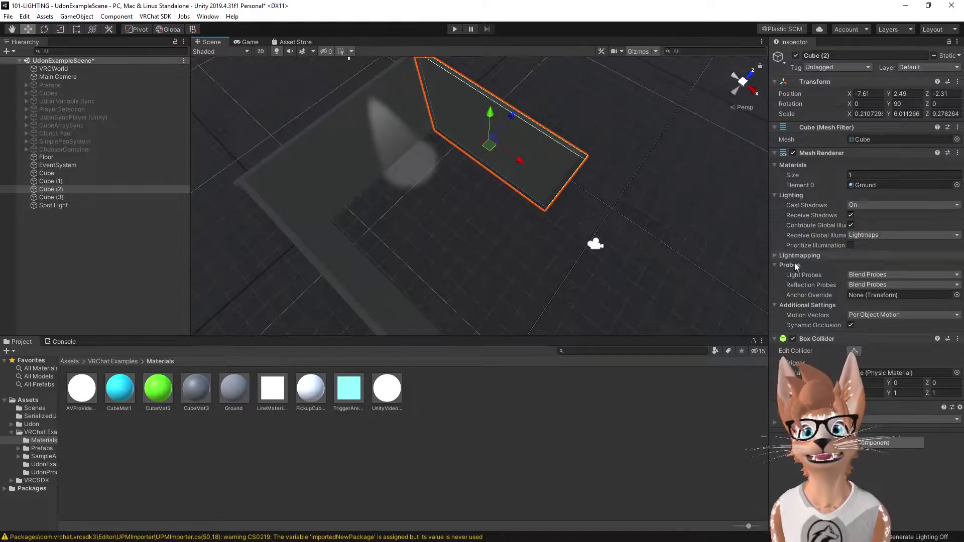
left_click(850, 226)
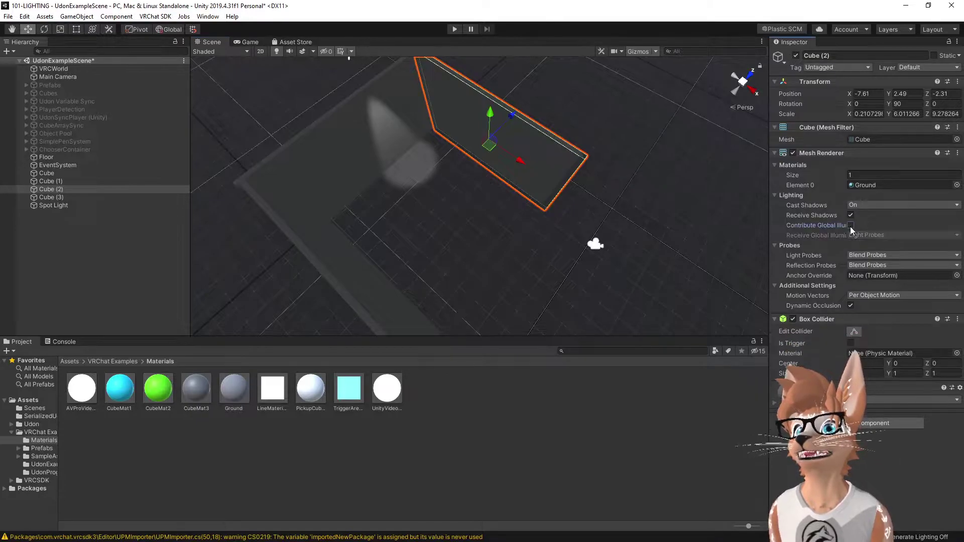
left_click_drag(538, 211, 537, 245, "alt")
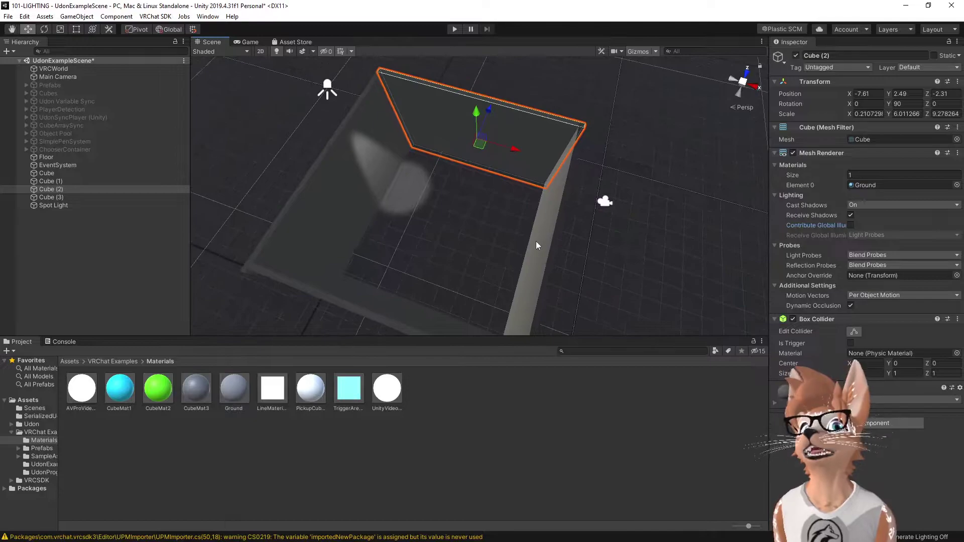
Switch the scene view to Baked Lightmap and examine which walls and floor show a lightmap grid
left_click(221, 51)
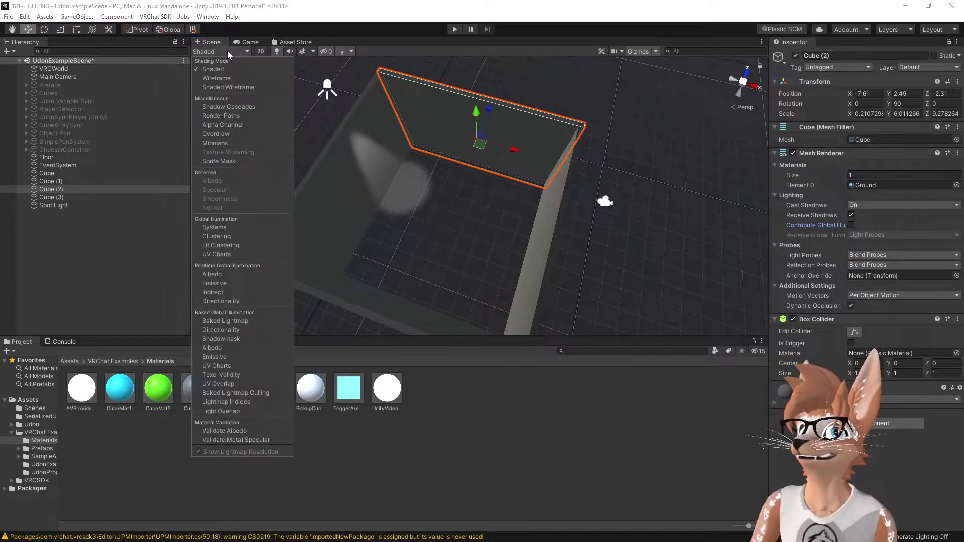
left_click(246, 321)
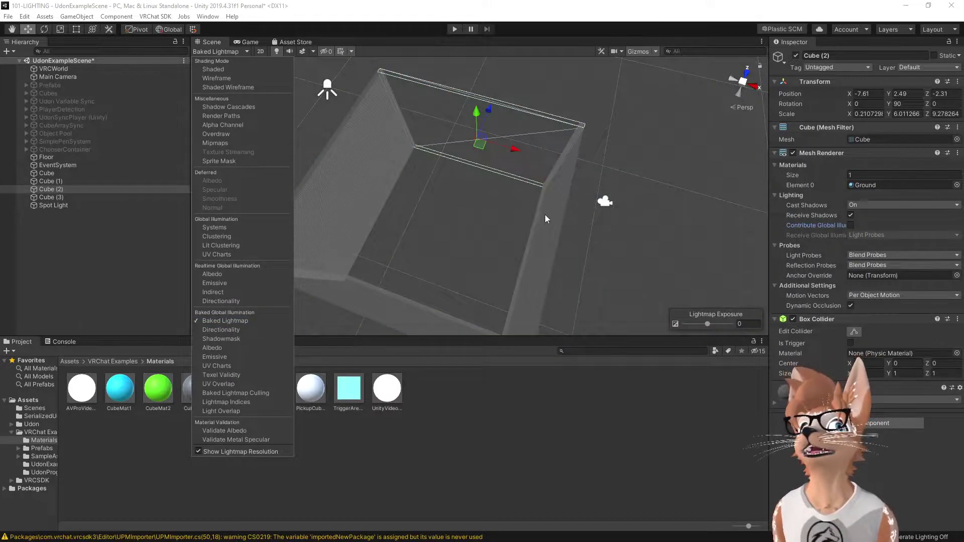
mouse_move(532, 234)
right_mouse_down()
mouse_move(232, 209)
mouse_move(333, 221)
mouse_move(551, 198)
mouse_move(555, 209)
mouse_move(513, 217)
right_mouse_up()
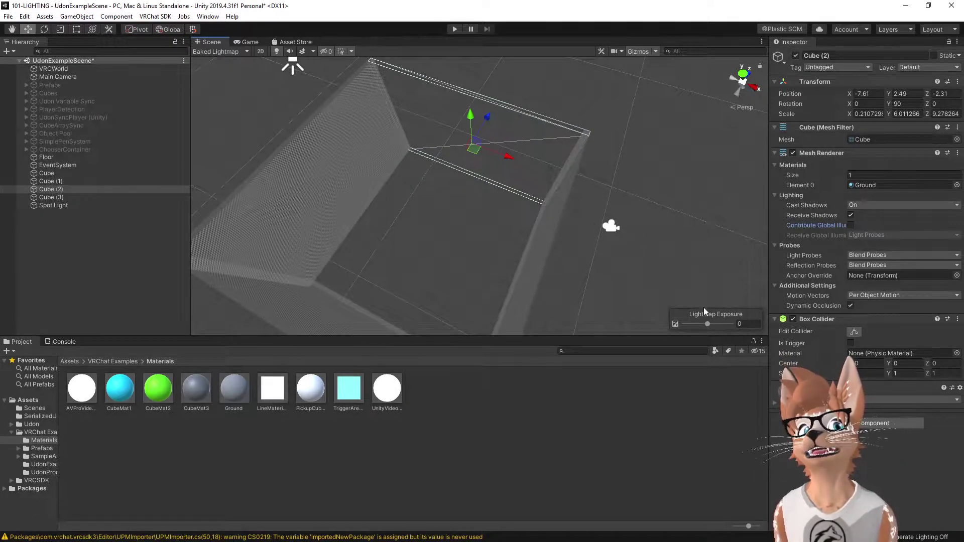
left_click(447, 192)
right_click_drag(405, 240, 294, 263)
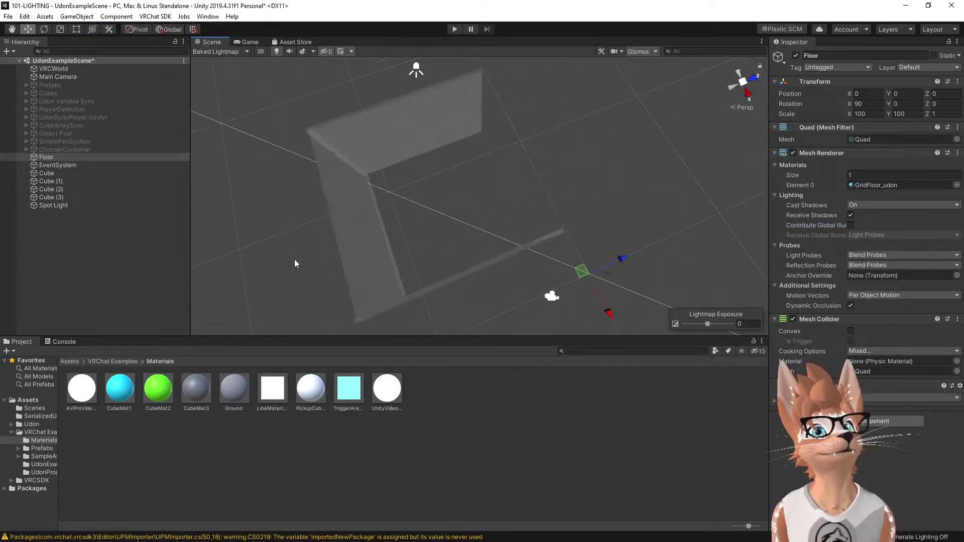
Return the scene view to Shaded and turn Contribute Global Illumination back on for Cube (2)
left_click(219, 50)
left_click(227, 69)
right_click_drag(390, 151, 522, 171)
left_click(522, 170)
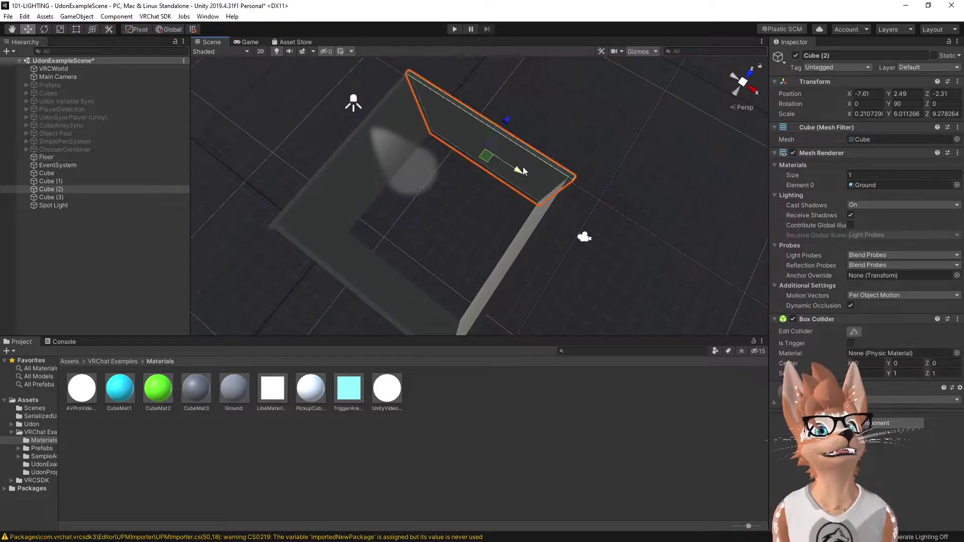
left_click(850, 226)
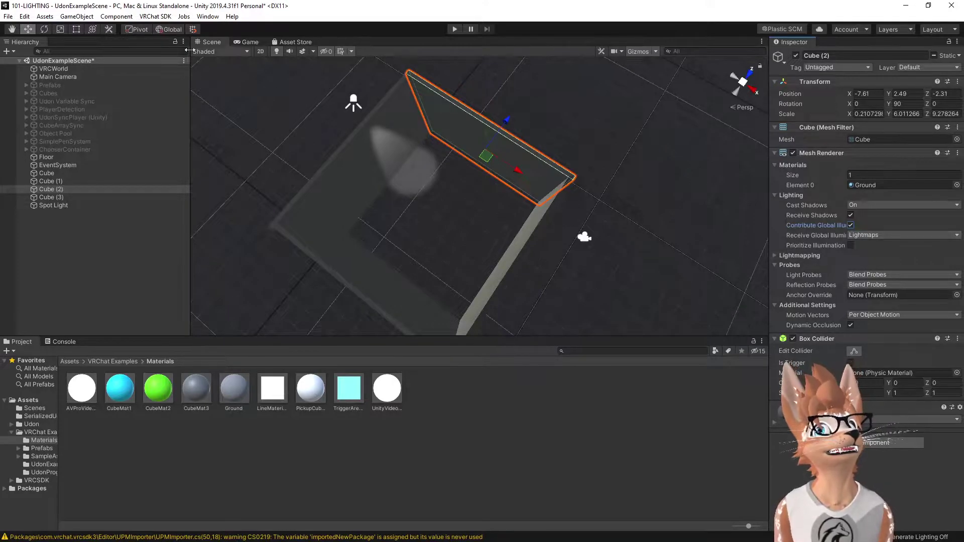
Examine the lightmap grid on Cube (2) in the Baked Lightmap view and restore the Shaded view
left_click(211, 51)
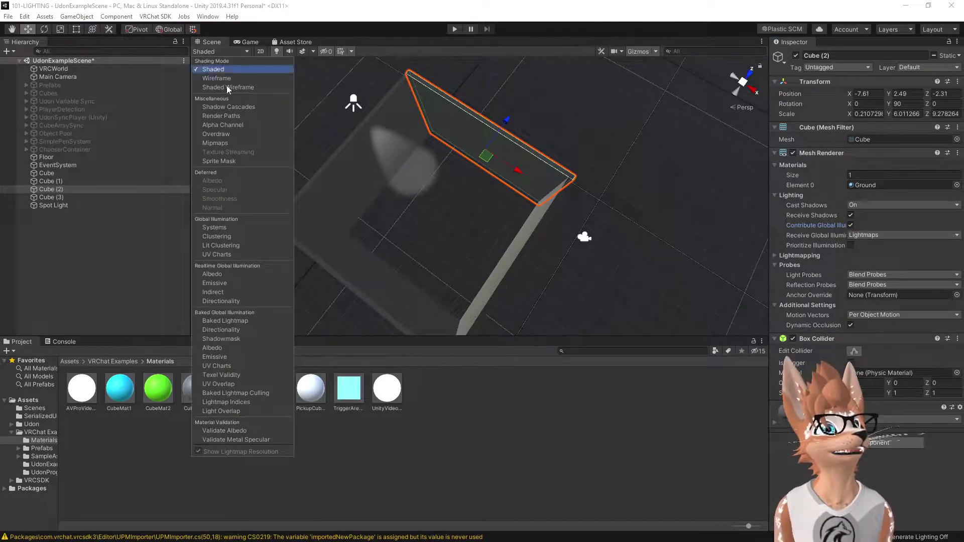
left_click(226, 320)
mouse_move(451, 197)
left_mouse_down("alt")
mouse_move(512, 253)
mouse_move(372, 273)
mouse_move(463, 247)
mouse_move(631, 237)
left_mouse_up("alt")
right_click_drag(632, 238, 549, 180)
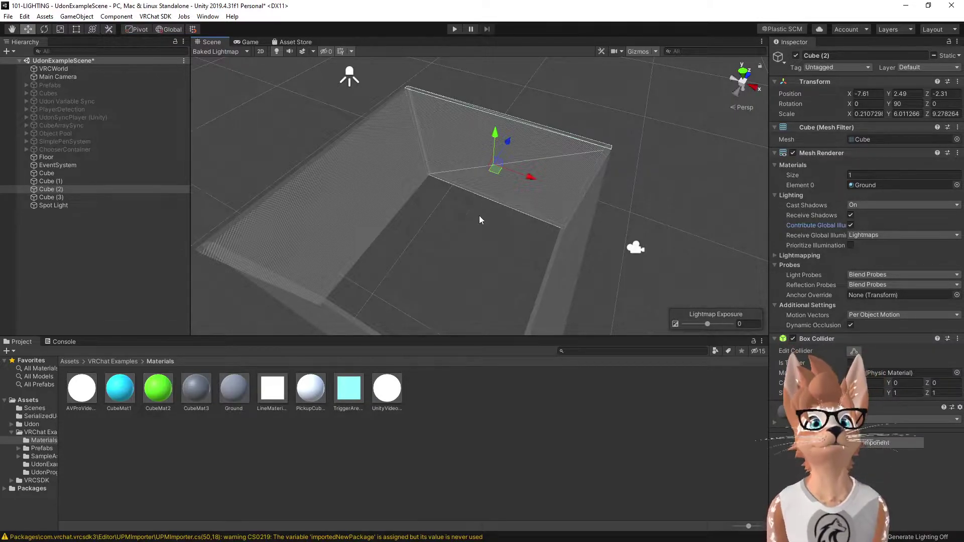
left_click(210, 52)
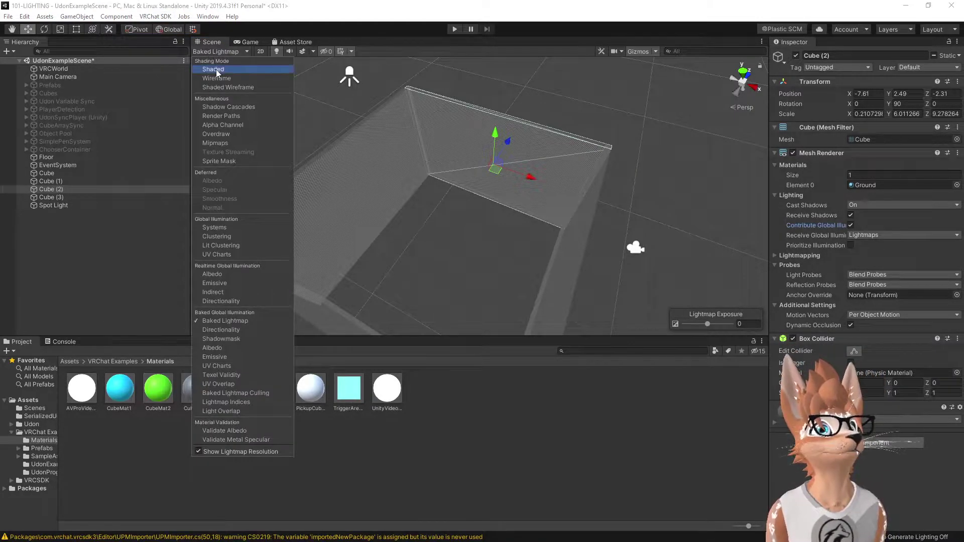
left_click(207, 69)
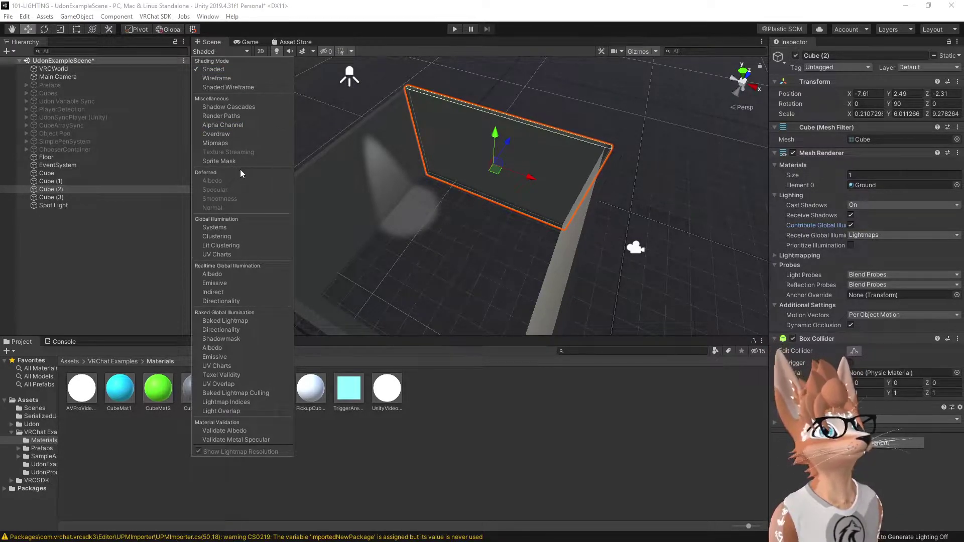
Add a Reflection Probe to the scene and reset its position to 0, 0, 0
left_click(100, 101)
left_click(7, 52)
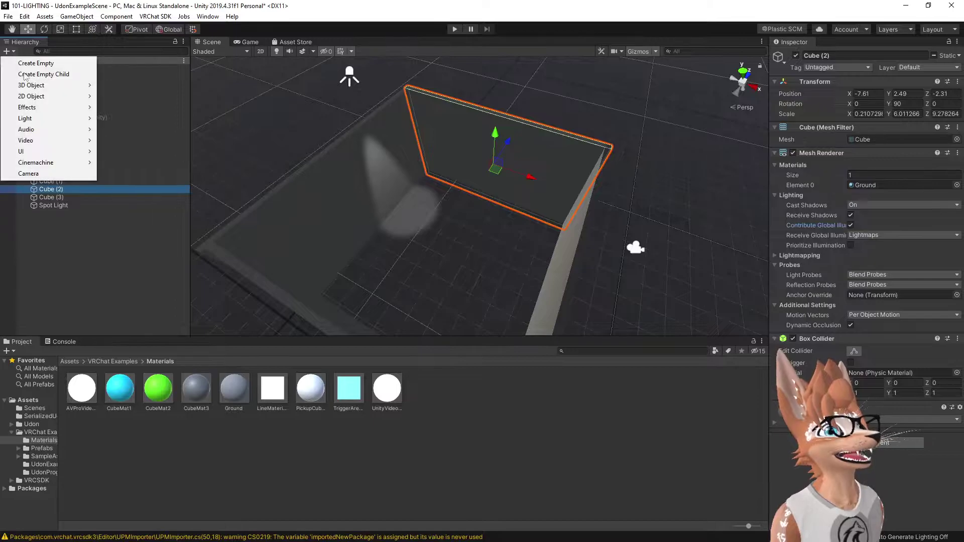
mouse_move(67, 119)
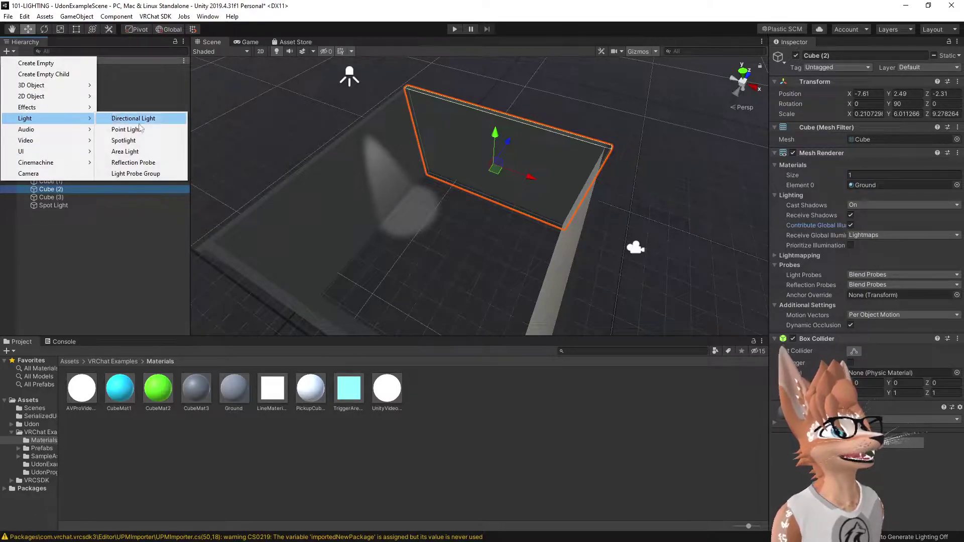
left_click(154, 165)
left_click_drag(526, 206, 420, 193)
scroll(408, 187, "down", 8)
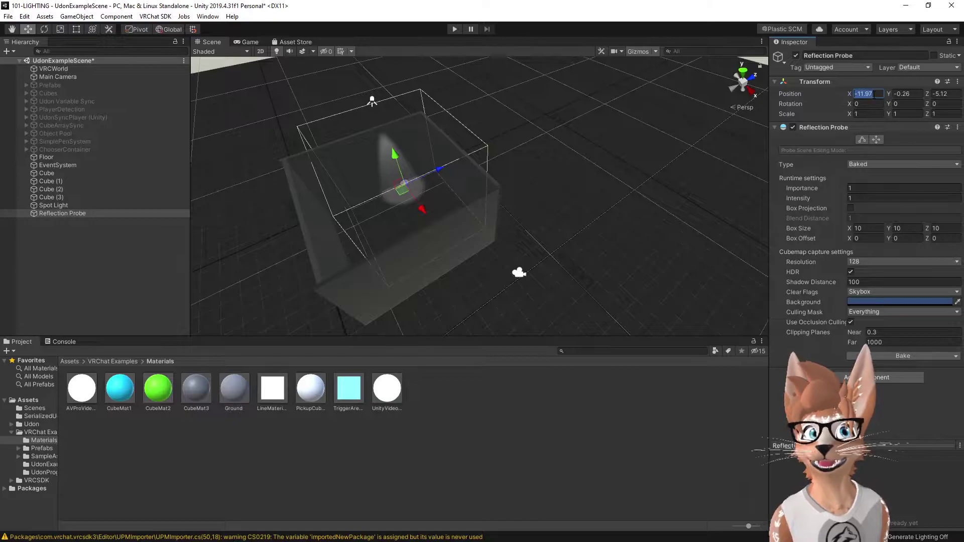
type("0")
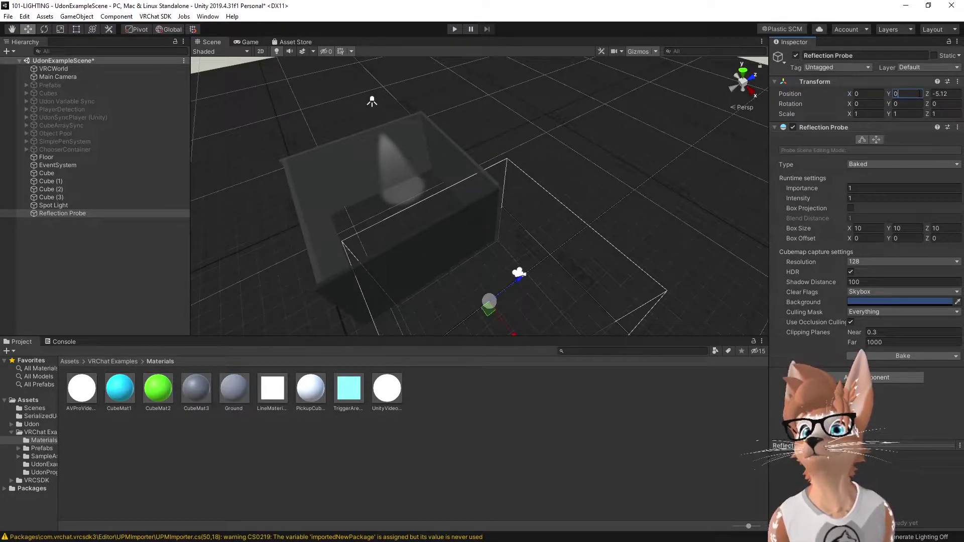
left_click(944, 96)
type("0")
Move the Reflection Probe inside the walled box, to about X -7.34, Y 3.26, Z -7.44
left_click_drag(570, 276, 437, 181)
scroll(344, 238, "up", 3)
left_click_drag(345, 238, 377, 134, "alt")
left_click_drag(414, 178, 451, 213)
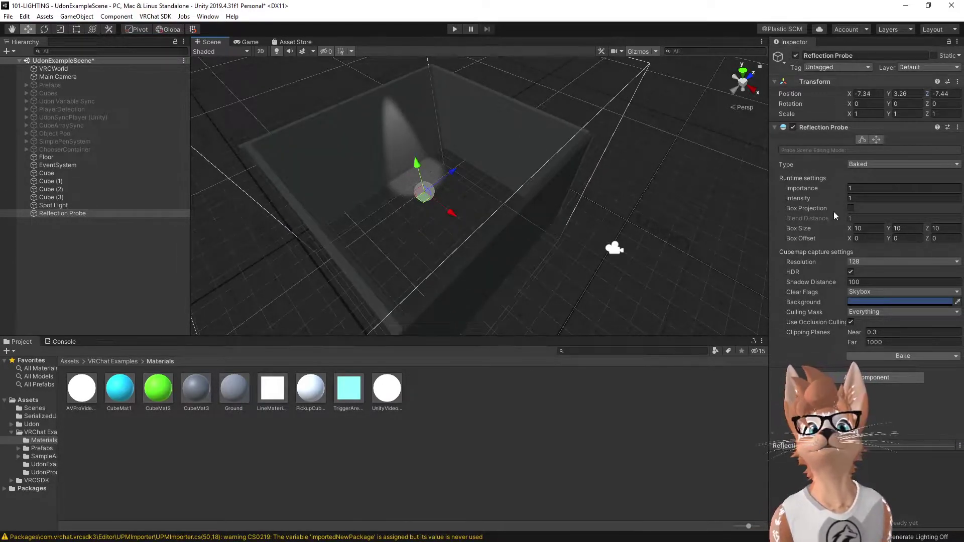
Fit the Reflection Probe's bounding volume to the box's inner walls, about 7.8 × 7.18 × 7.83 in size
left_click(856, 141)
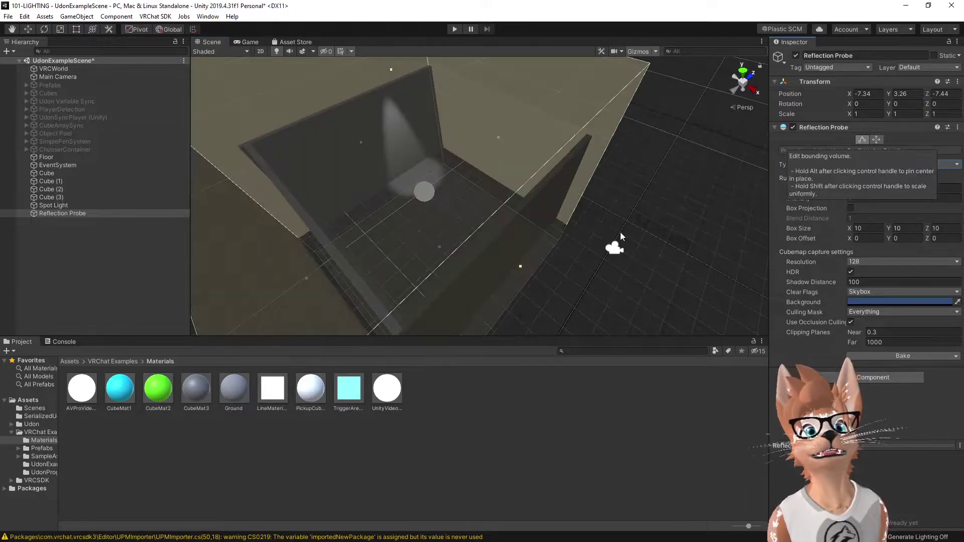
left_click_drag(521, 271, 497, 238)
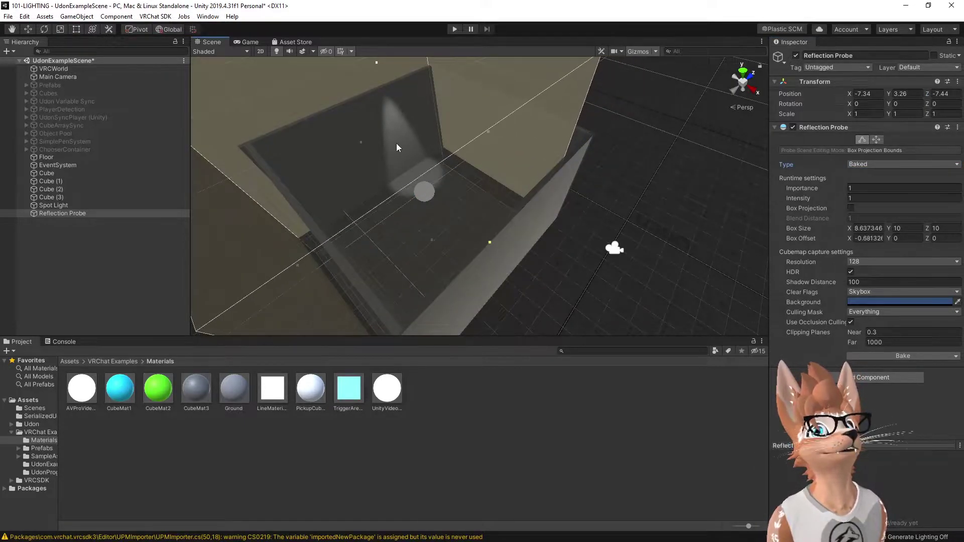
left_click_drag(362, 142, 369, 152)
left_click_drag(301, 274, 352, 247)
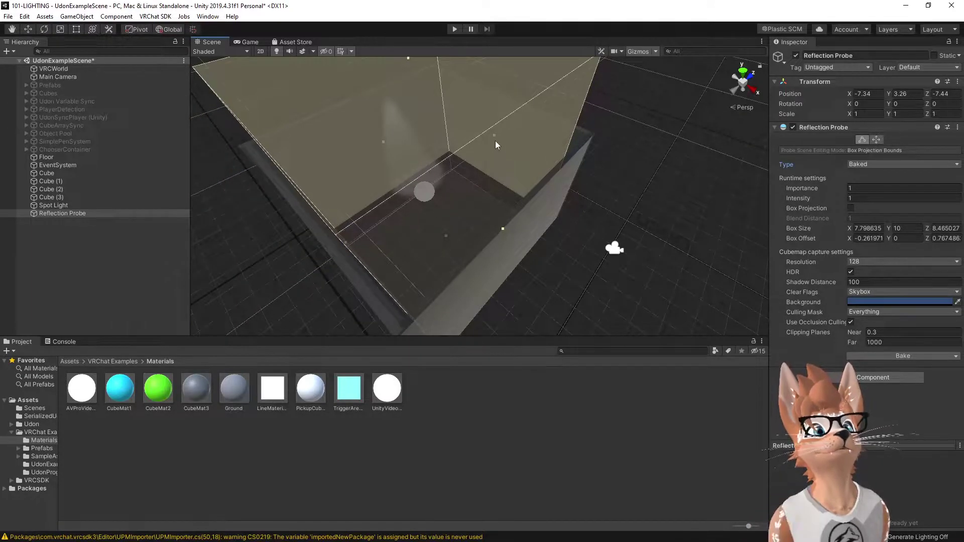
left_click_drag(495, 140, 486, 143)
right_click_drag(486, 143, 462, 101)
left_click_drag(433, 129, 442, 199)
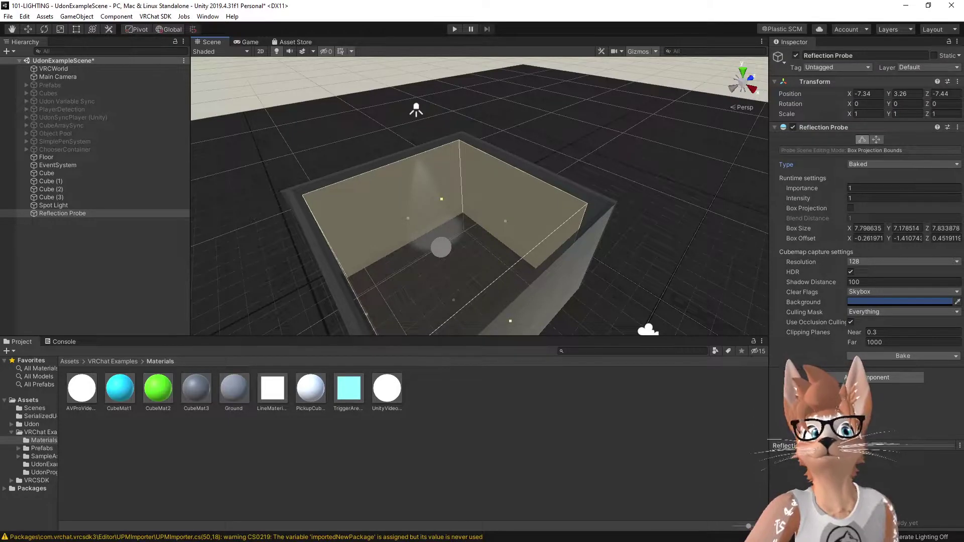
Set the Reflection Probe's type to Realtime, review the type options and leave bounds editing with the probe selected
left_click(895, 166)
left_click(874, 198)
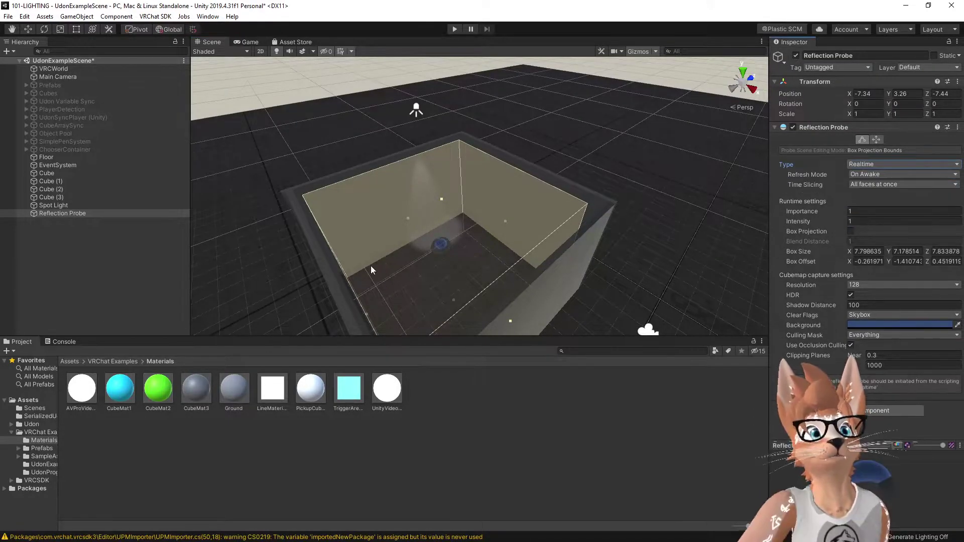
key("w")
right_click_drag(469, 278, 362, 269)
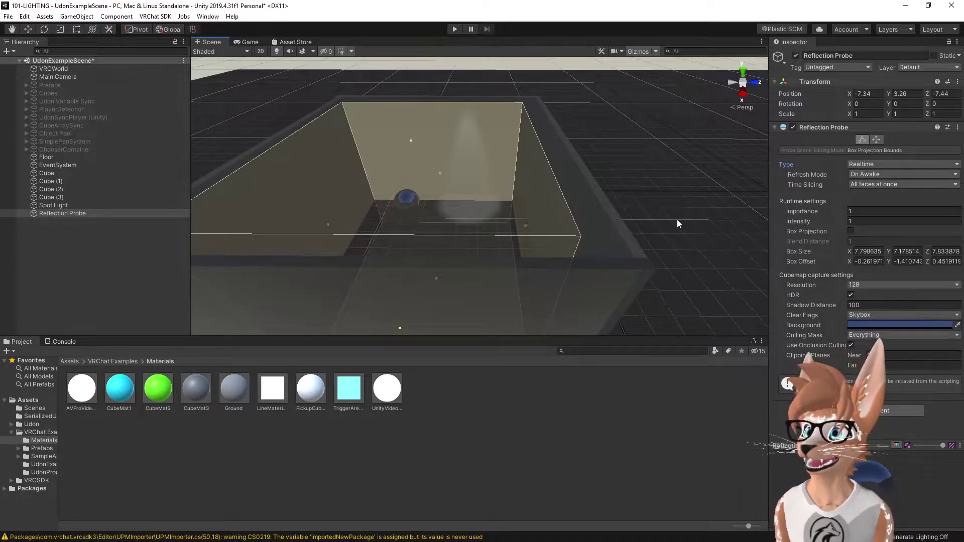
left_click(882, 164)
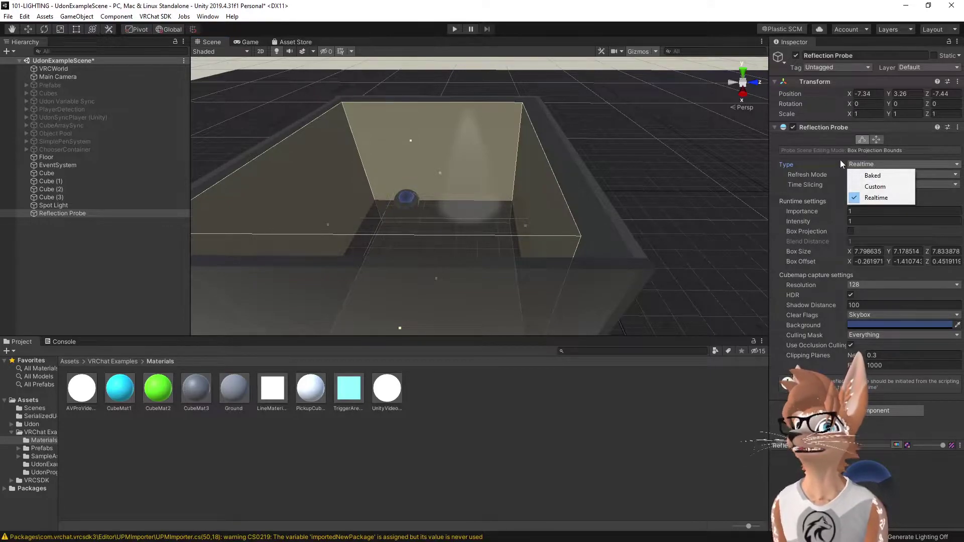
left_click(957, 199)
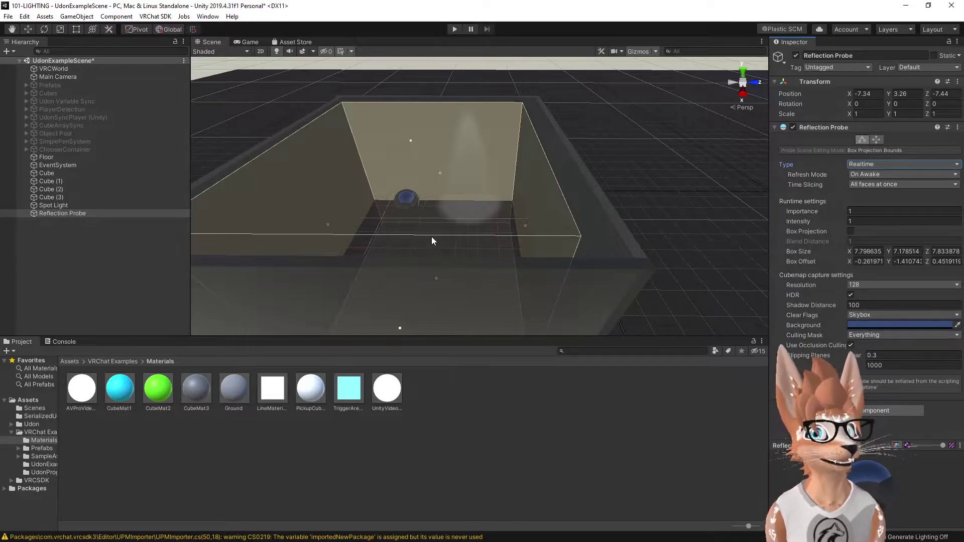
left_click(596, 235)
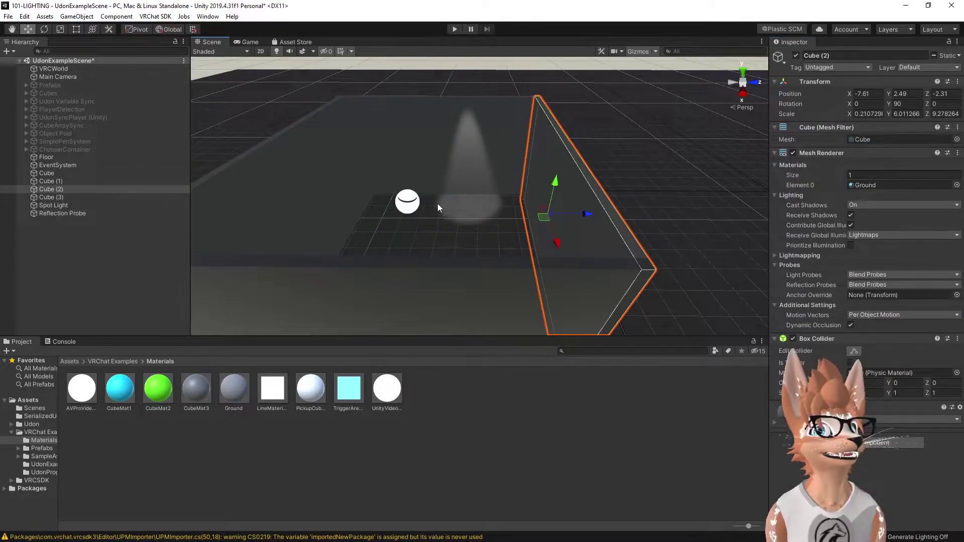
left_click(411, 202)
Add a Light Probe Group to the scene and reset its position to 0, 0, 0
left_click(9, 52)
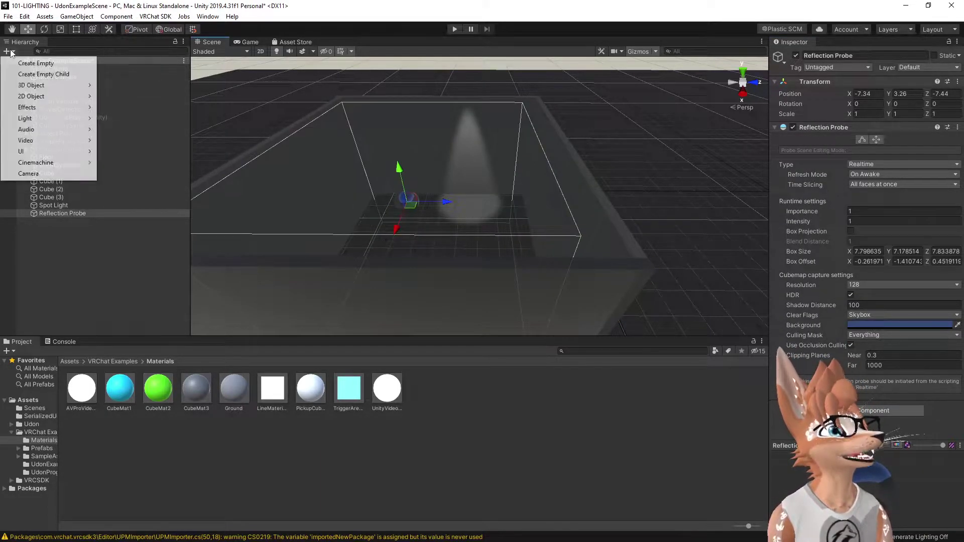
mouse_move(30, 119)
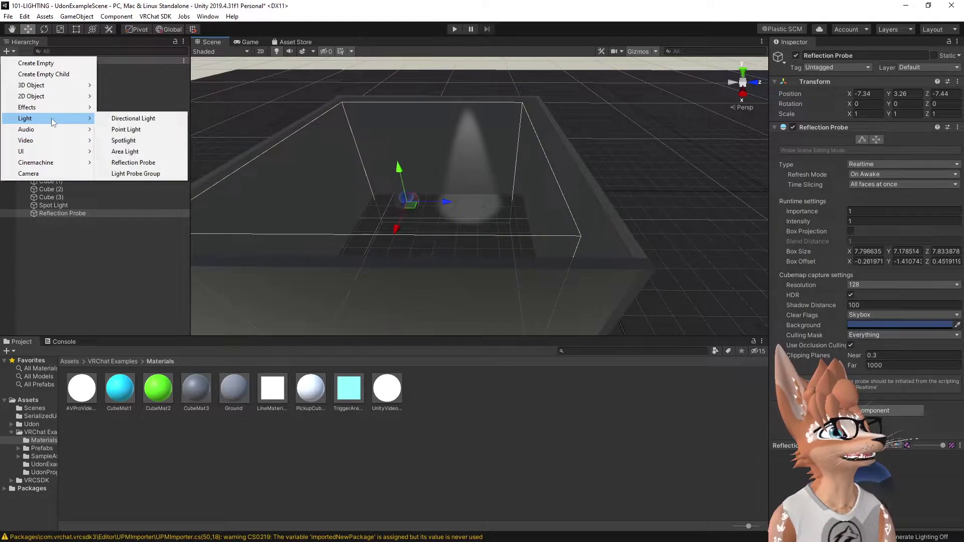
left_click(158, 175)
left_click_drag(451, 216, 557, 205, "alt")
scroll(553, 205, "down", 5)
left_click(867, 94)
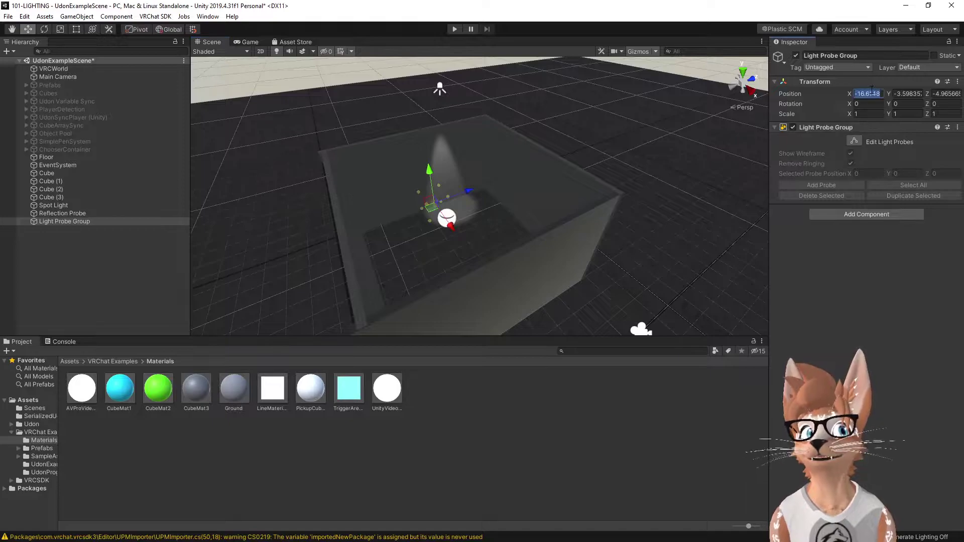
type("0")
key("Tab")
type("0")
key("Tab")
type("0")
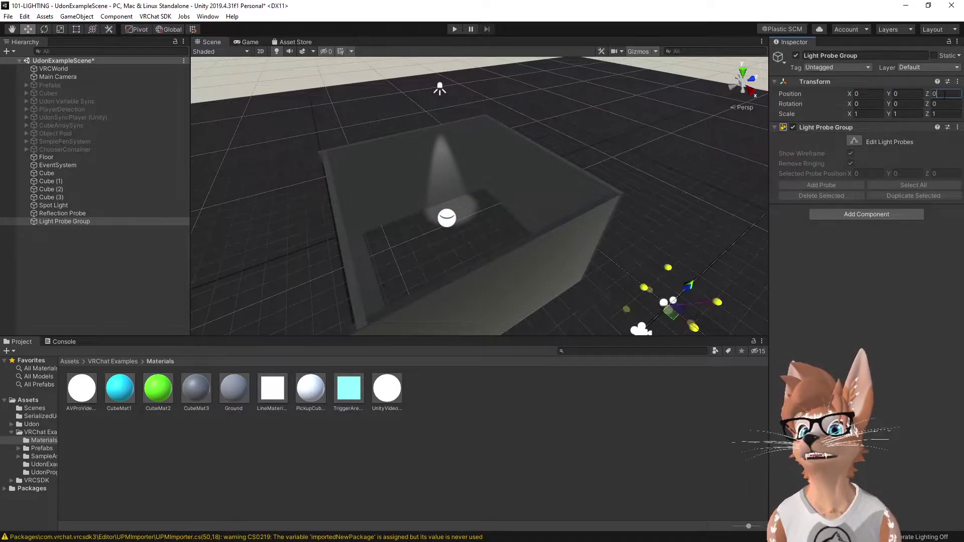
Move the Light Probe Group inside the walled box, to about X -7.11, Y 3.13, Z -6.83
left_click_drag(670, 313, 437, 235)
right_click_drag(437, 235, 471, 219)
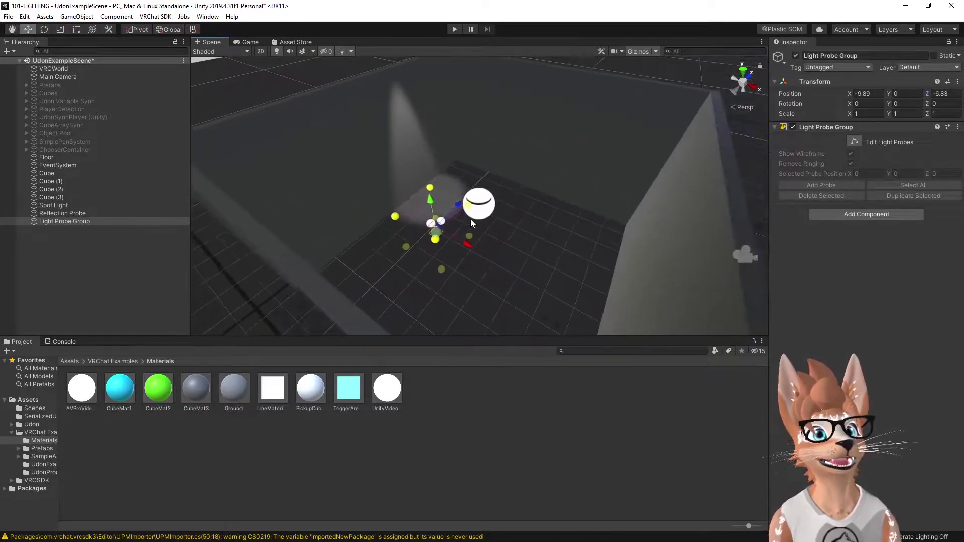
left_click_drag(430, 202, 504, 216)
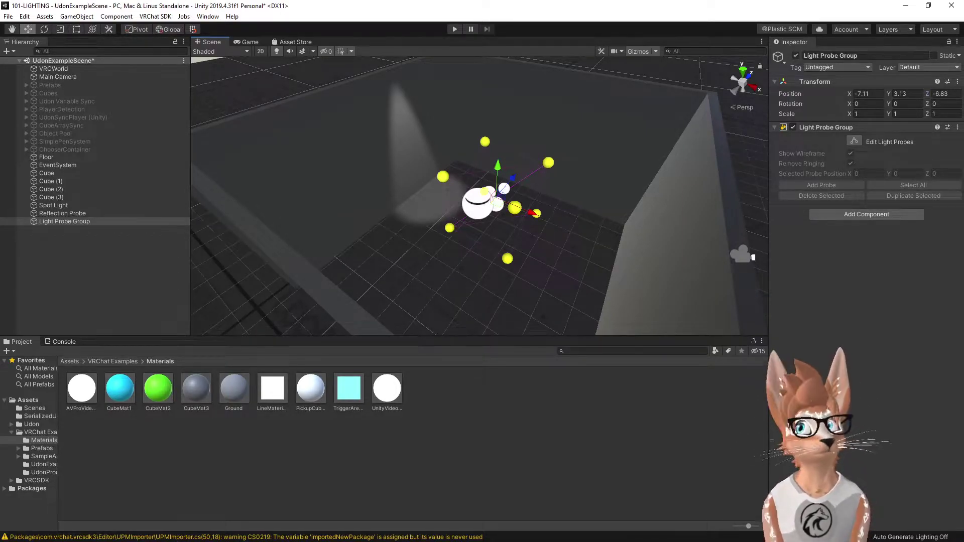
left_click(508, 268)
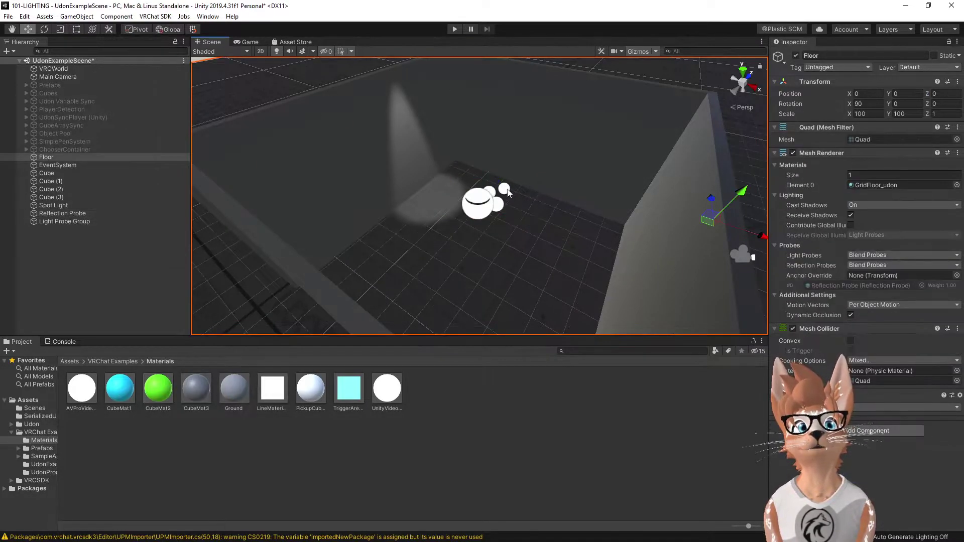
left_click_drag(502, 196, 525, 199, "alt")
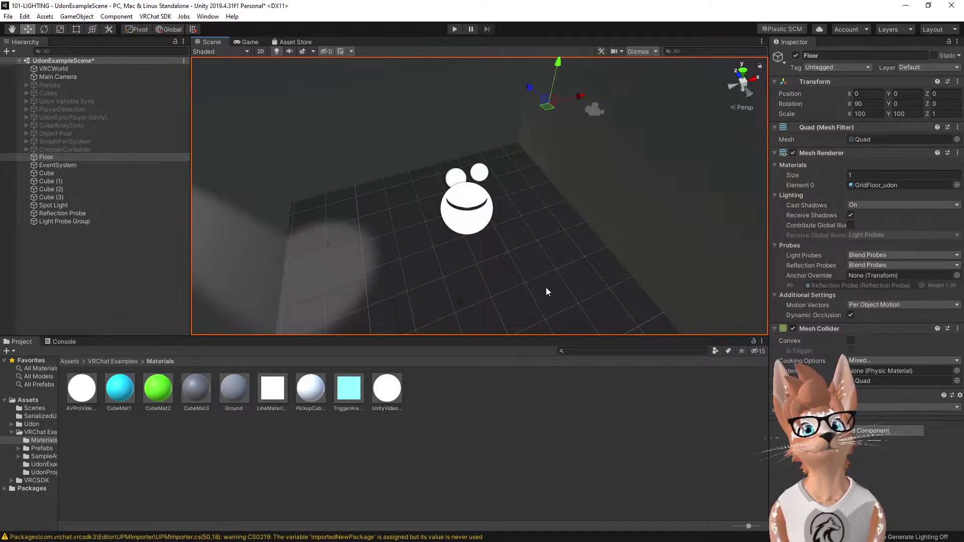
key("s")
right_click_drag(546, 287, 561, 261)
Start editing the Light Probe Group and spread three of its upper probes outward toward the box's corners
left_click(565, 221)
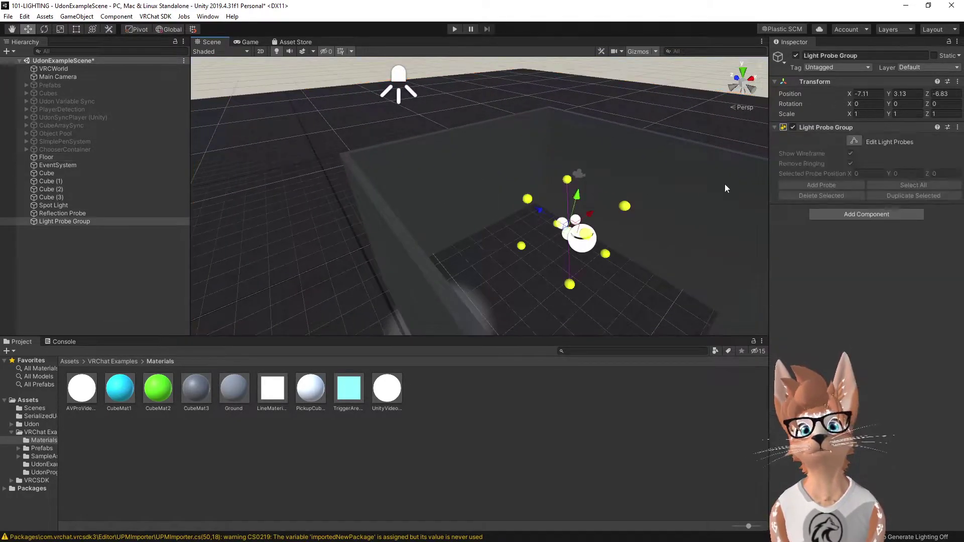
left_click(854, 142)
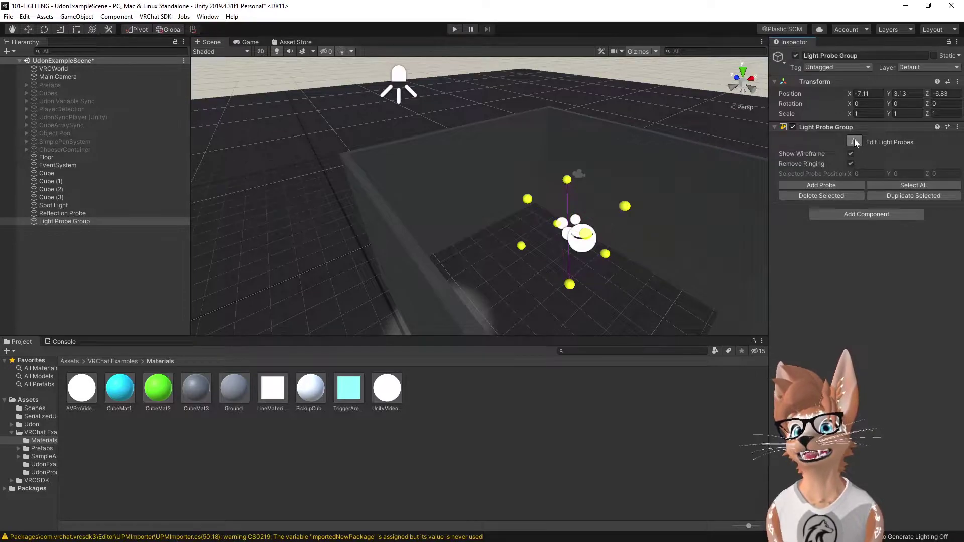
left_click(625, 206)
right_click_drag(625, 206, 546, 184)
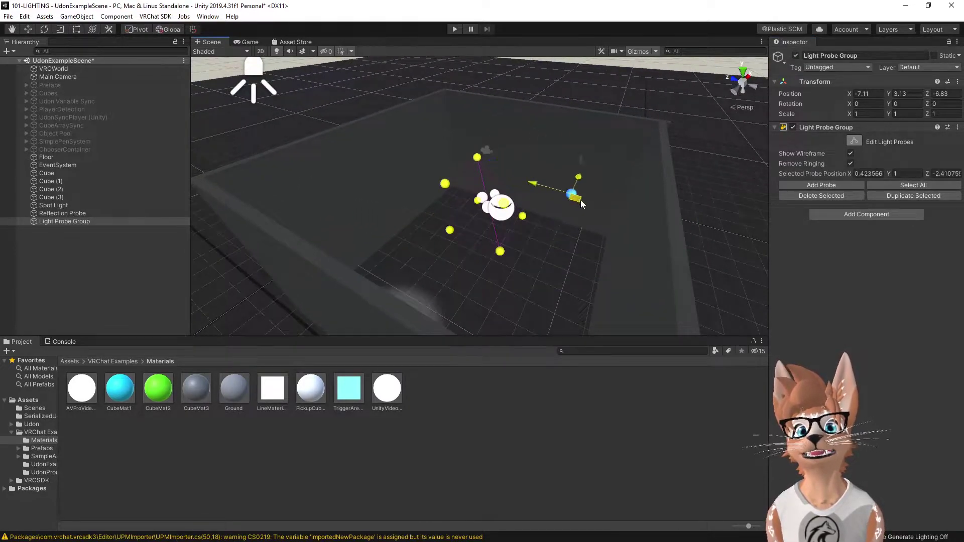
left_click_drag(580, 199, 627, 175)
left_click(477, 158)
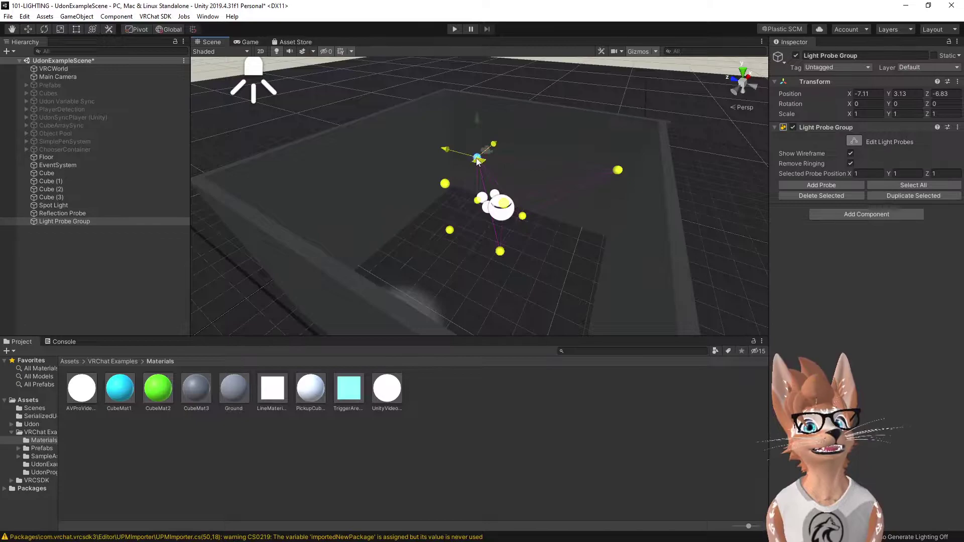
left_click_drag(477, 160, 448, 133)
left_click(444, 184)
left_click_drag(445, 185, 327, 213)
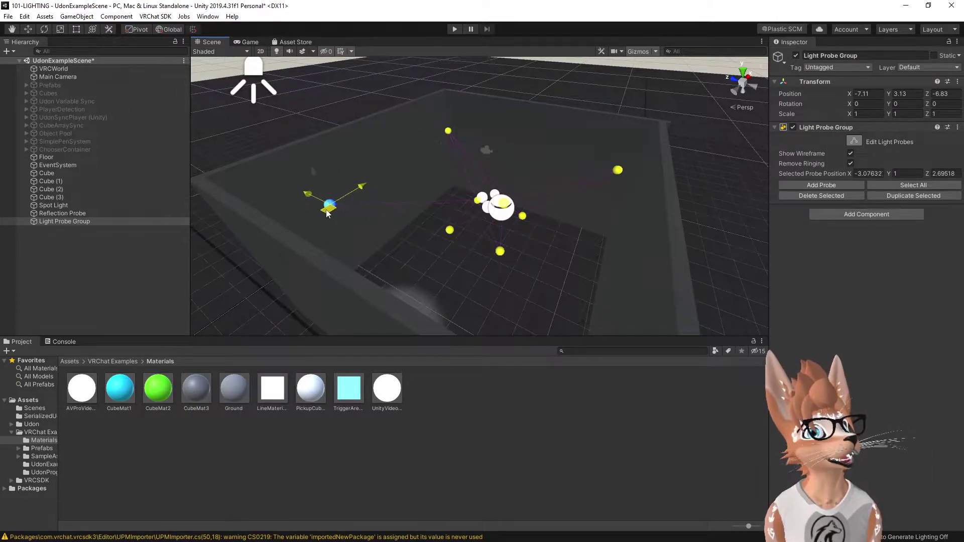
Spread three lower probes and the remaining central upper probe outward toward the box's corners
left_click(499, 251)
left_click_drag(500, 251, 544, 331)
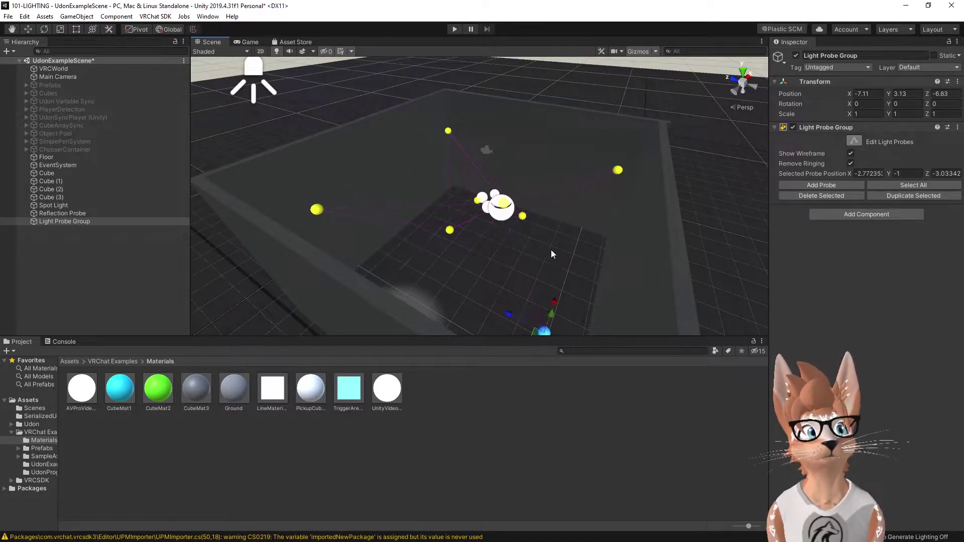
left_click(522, 218)
left_click_drag(522, 218, 595, 250)
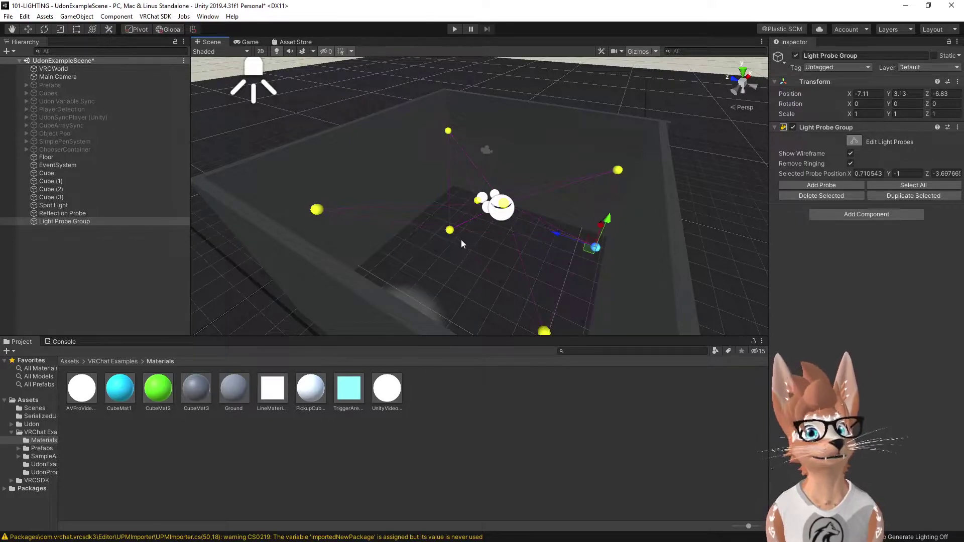
left_click(451, 231)
left_click_drag(458, 234, 388, 289)
left_click_drag(526, 263, 344, 262, "alt")
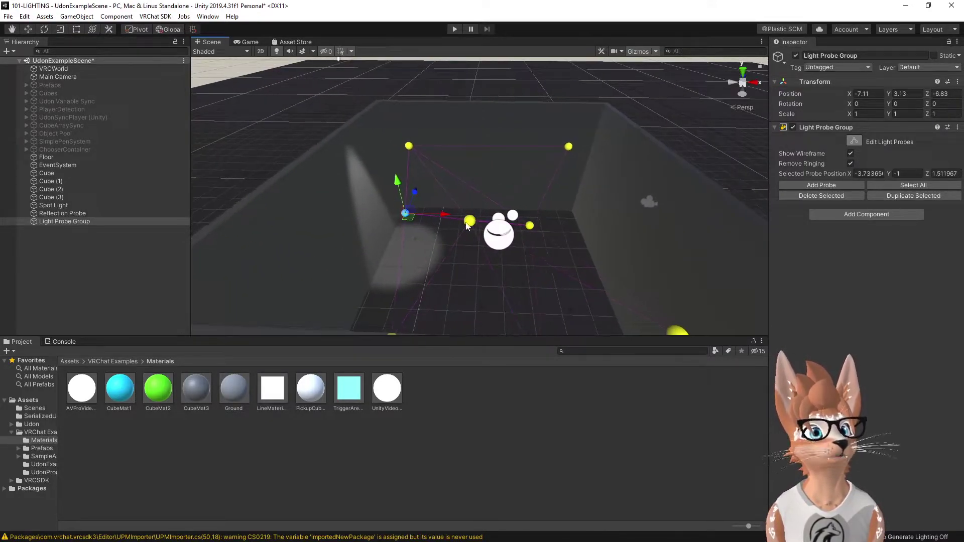
left_click(470, 222)
left_click_drag(471, 227, 346, 279)
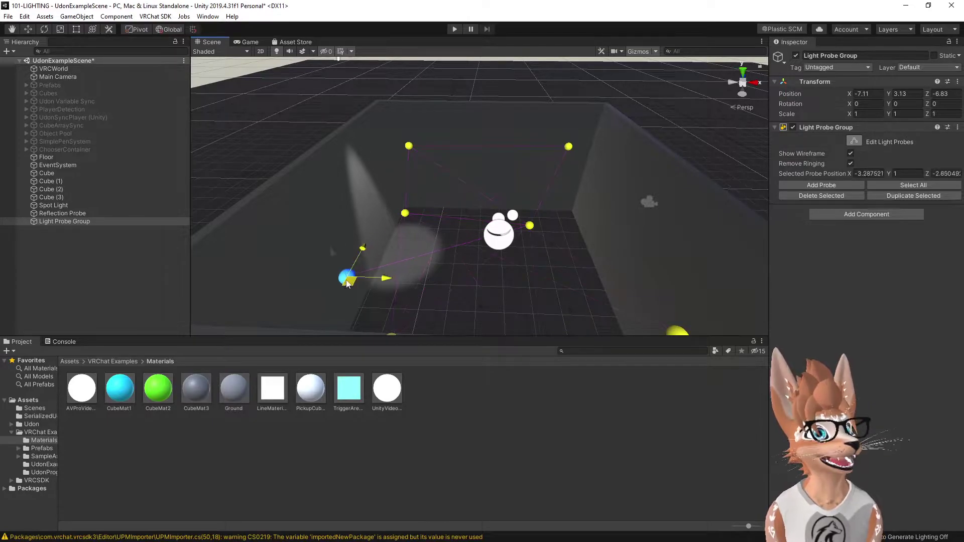
Try adding an extra light probe and moving it around inside the box, and delete it again
left_click(833, 184)
left_click_drag(613, 195, 649, 155)
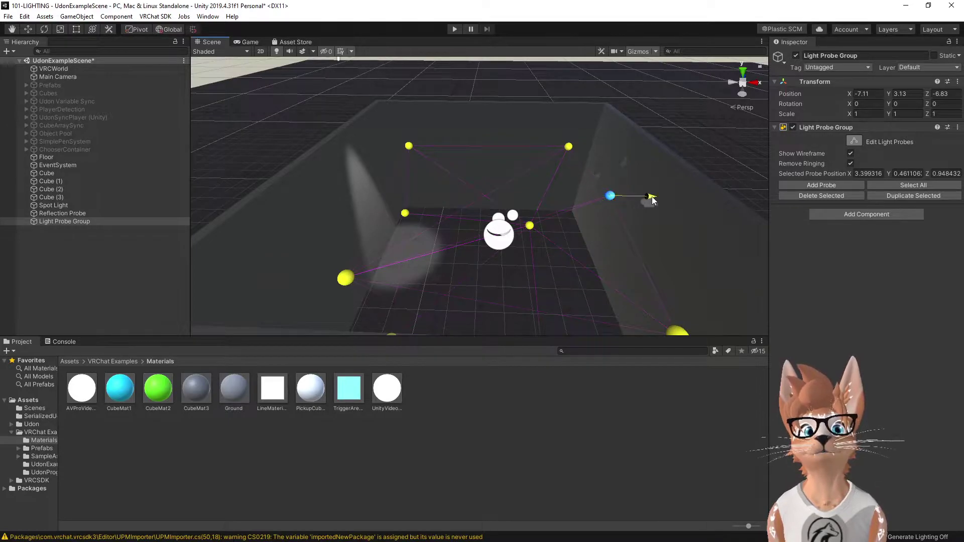
left_click_drag(652, 200, 574, 235)
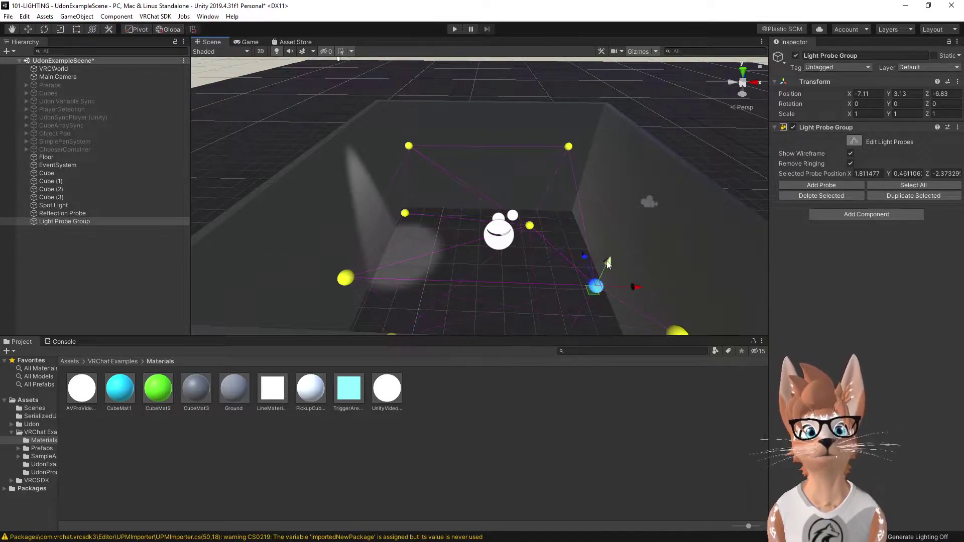
left_click_drag(607, 264, 616, 195)
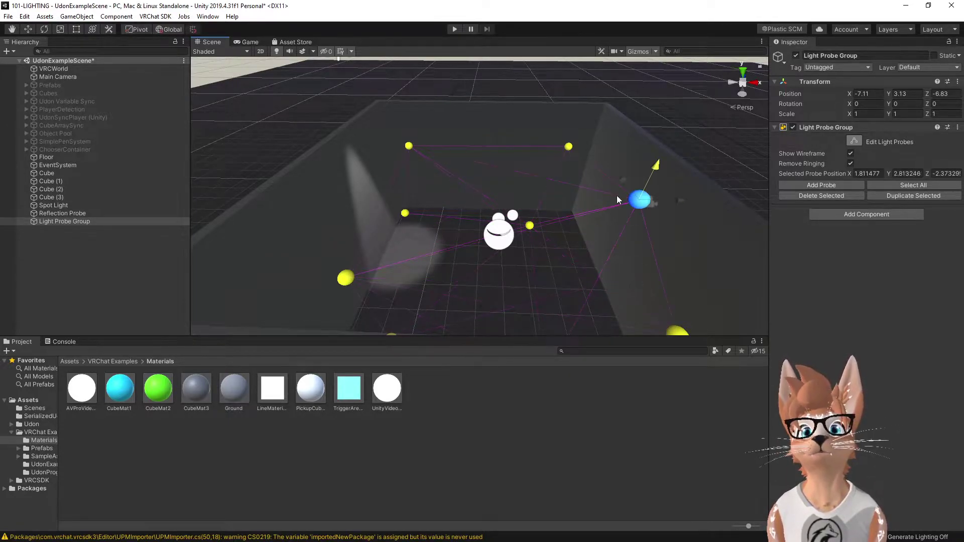
left_click(837, 196)
right_click_drag(721, 219, 650, 269)
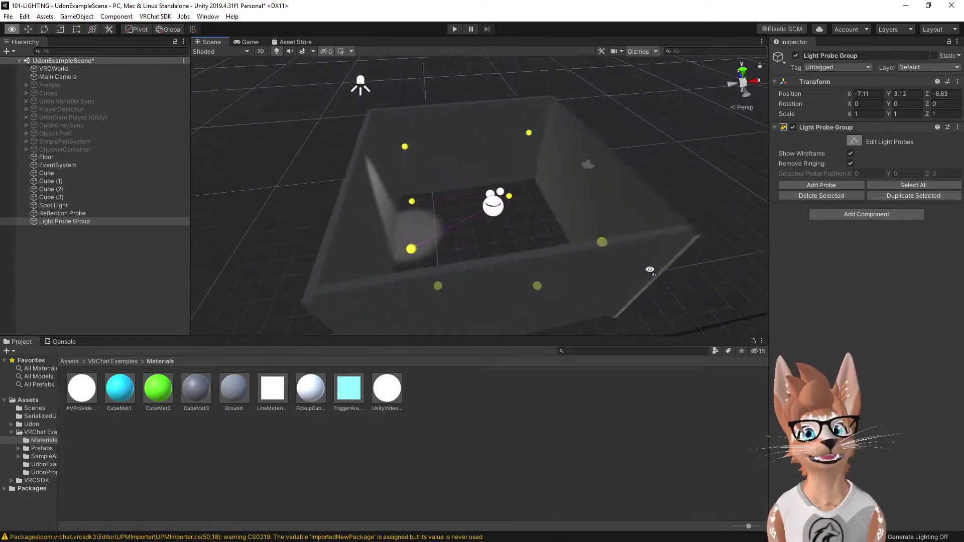
left_click_drag(649, 270, 546, 266, "alt")
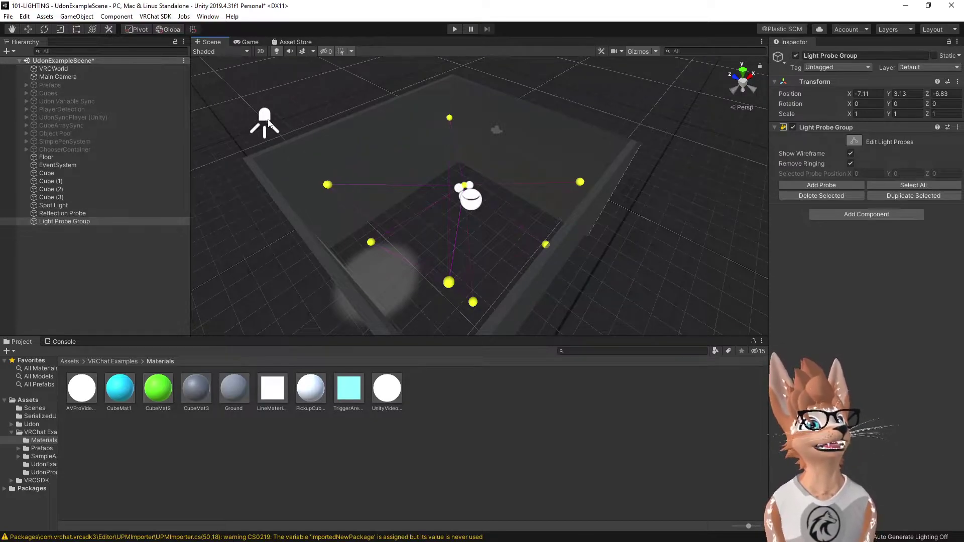
right_click_drag(428, 209, 430, 213)
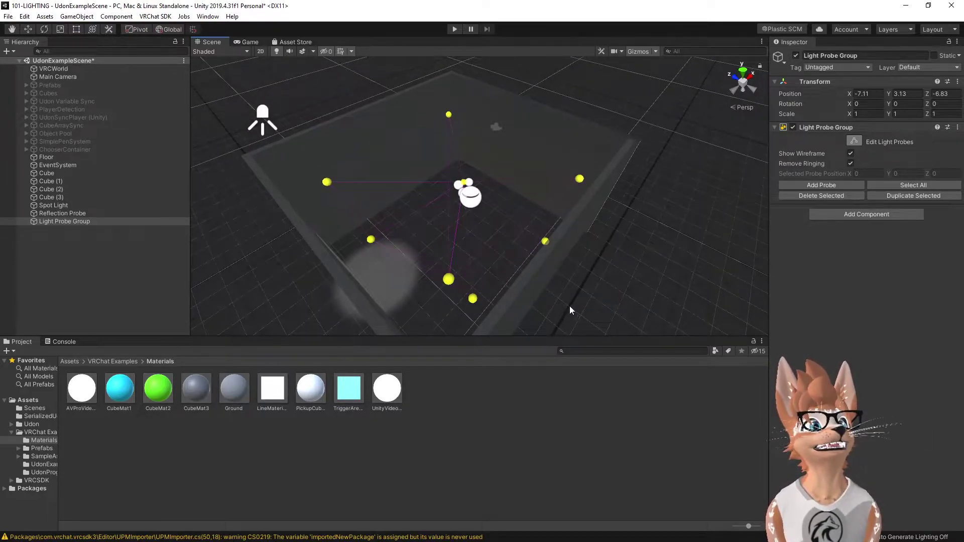
left_click(29, 30)
left_click_drag(404, 219, 368, 125, "alt")
left_click(853, 142)
left_click(853, 142)
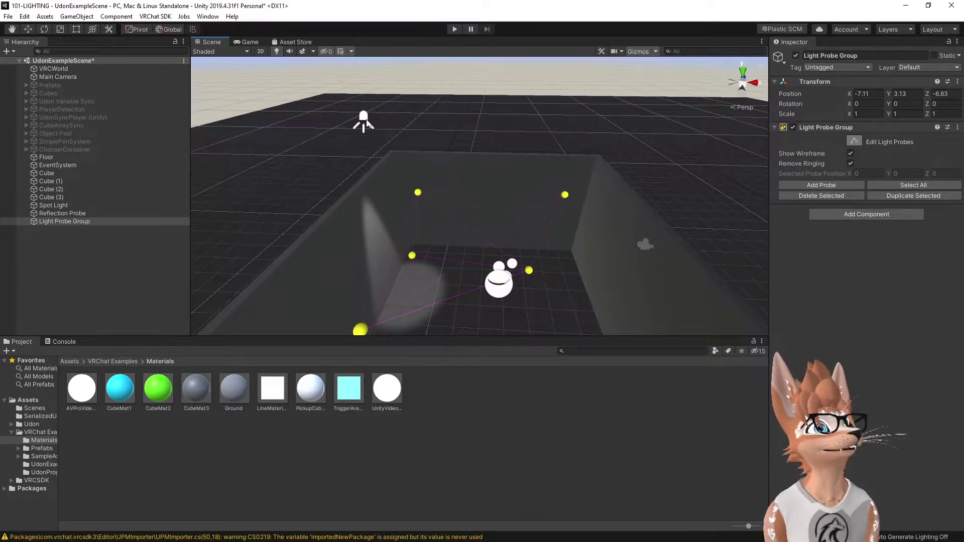
Duplicate the spot light three times and spread the copies above the walled box, placing the last at about X -5.69, Y 7.71, Z -2.95
left_click(28, 29)
left_click(365, 120)
left_click_drag(365, 119, 535, 188, "alt")
key("ctrl+d")
key("ctrl+d")
key("ctrl+d")
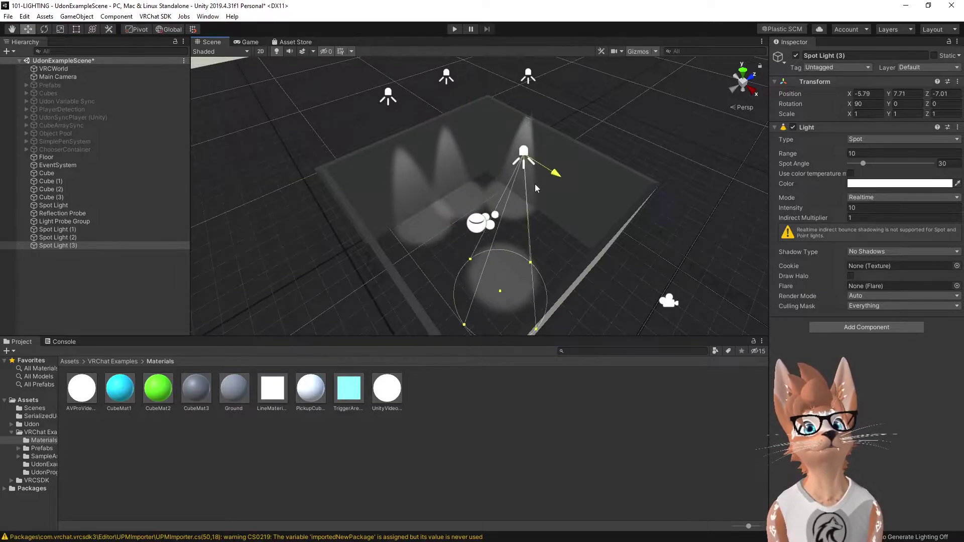
left_click_drag(536, 153, 642, 124)
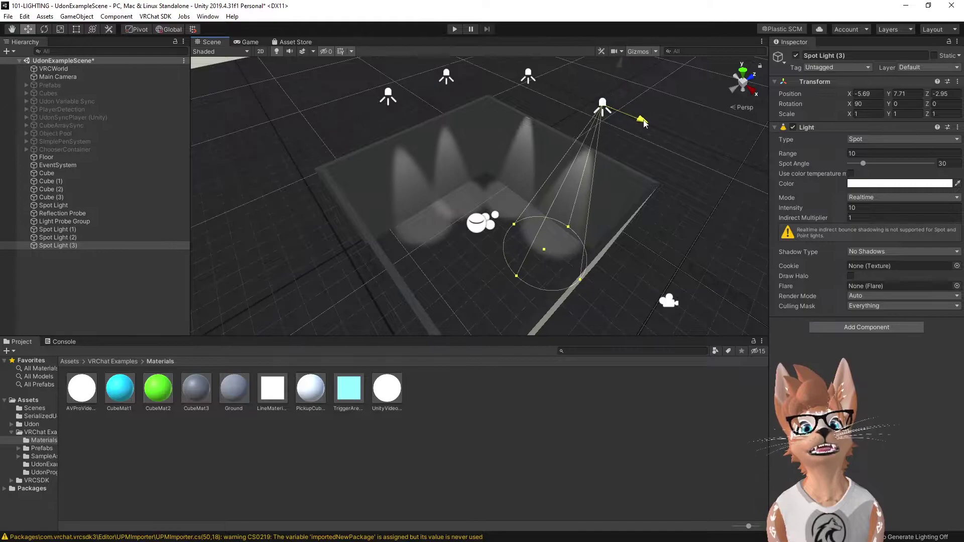
Open the Lighting settings and generate the scene's lighting with the Progressive CPU lightmapper, then move the settings window off the scene
left_click(451, 276)
left_click_drag(451, 276, 552, 303, "alt")
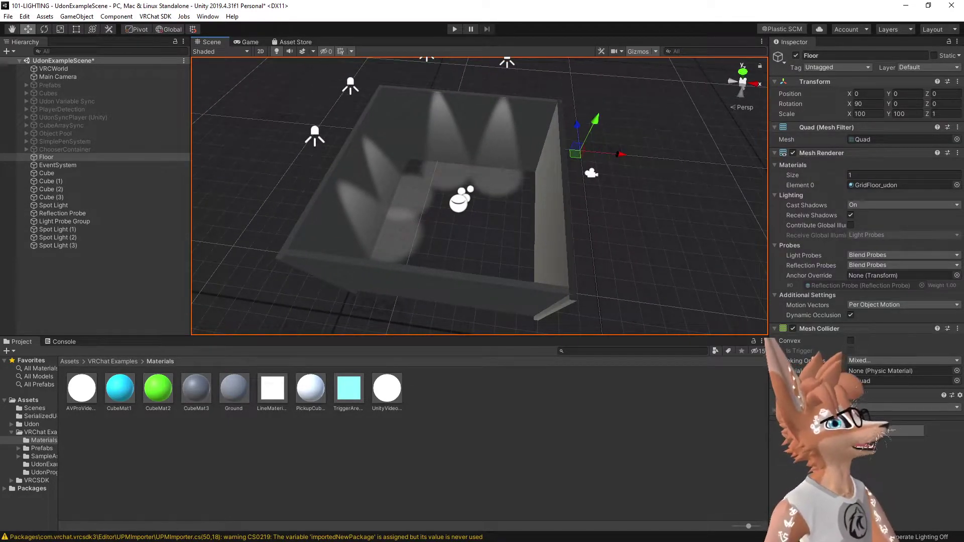
left_click_drag(0, 216, 517, 90)
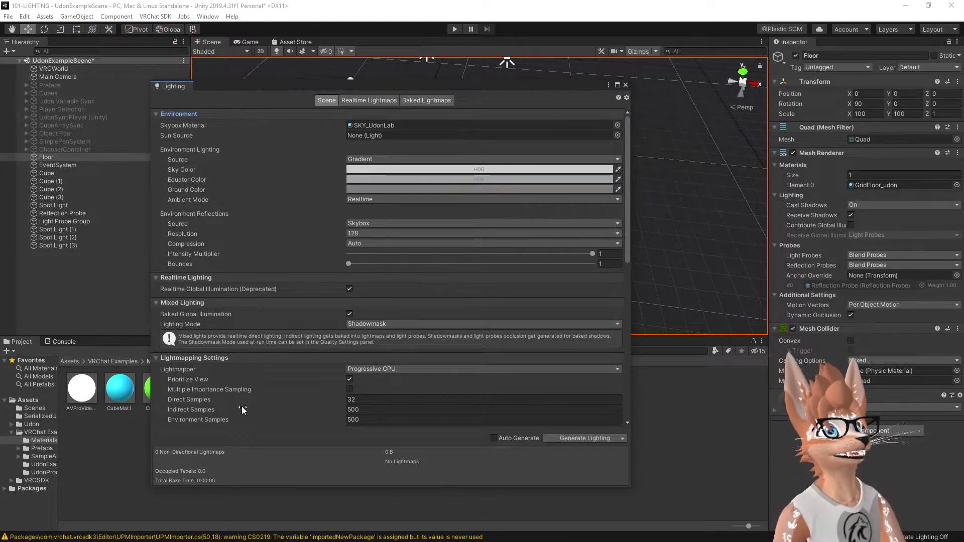
left_click(613, 438)
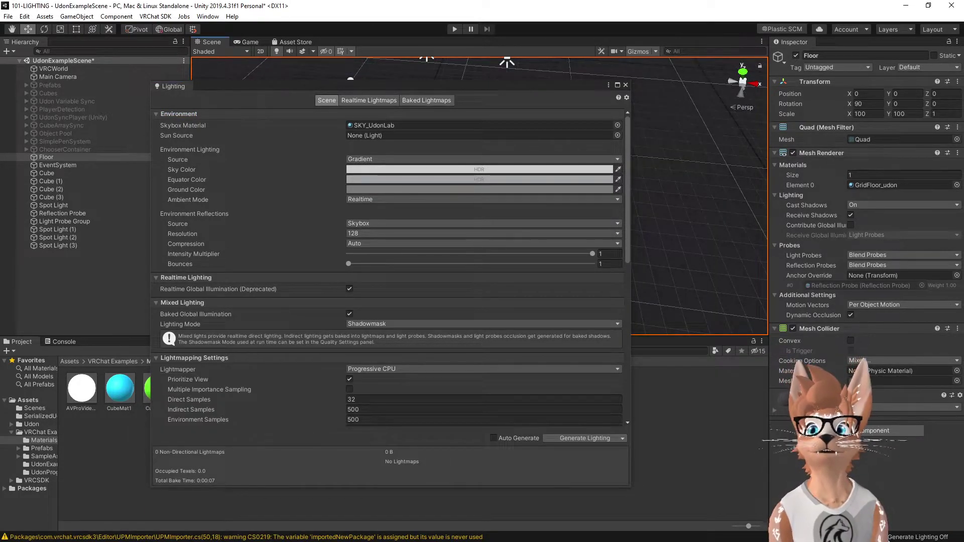
left_click_drag(532, 89, 0, 68)
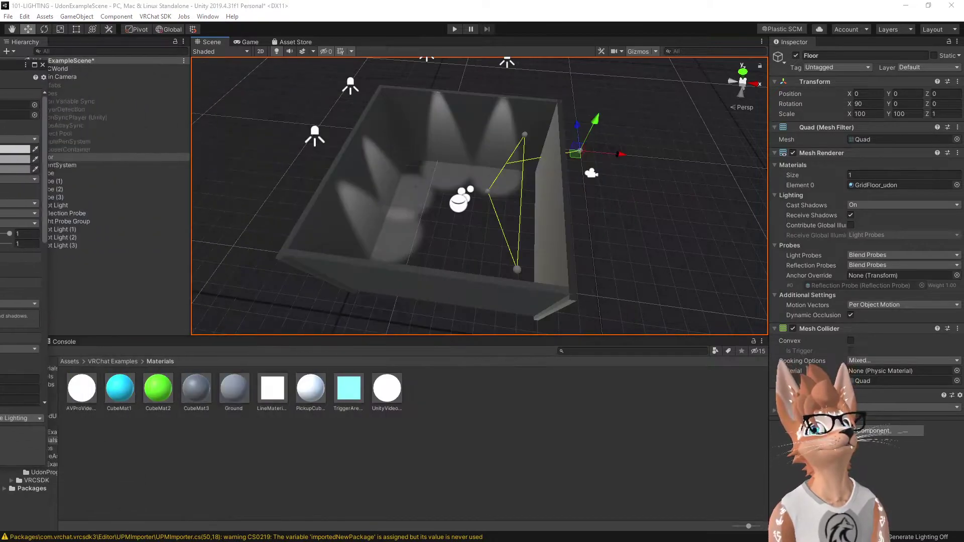
Display the scene in the Baked Lightmap draw mode and set the lightmap exposure to 0.5
left_click(239, 51)
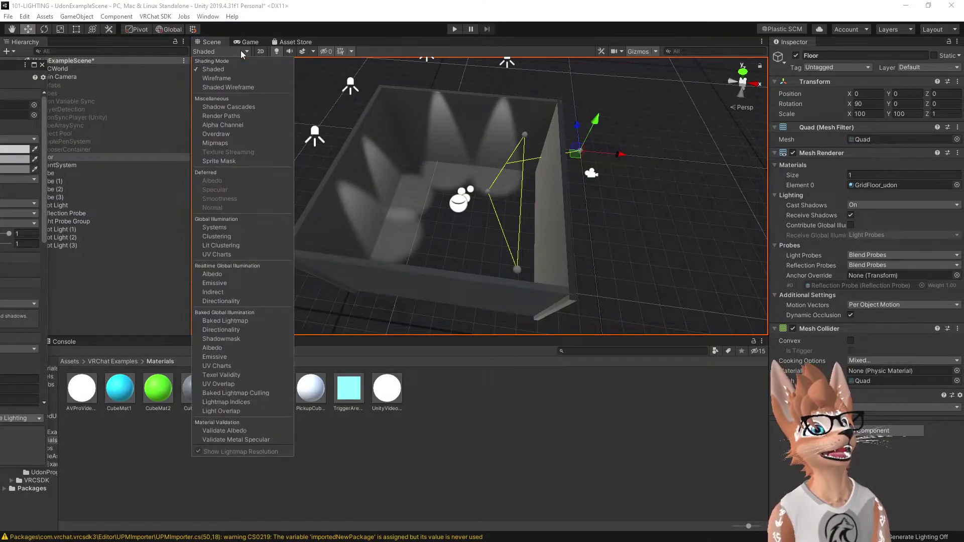
left_click(241, 321)
left_click(479, 289)
left_click(698, 245)
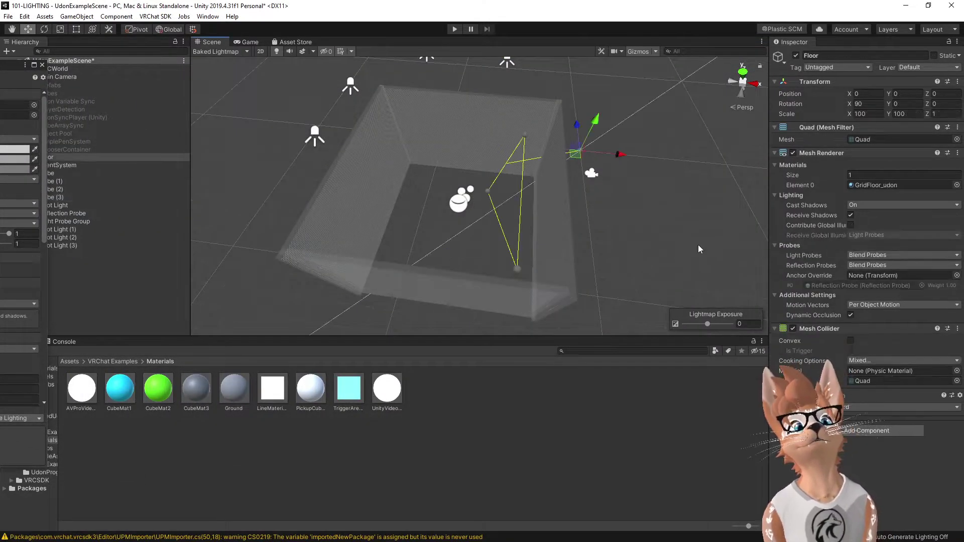
right_click_drag(676, 240, 442, 238)
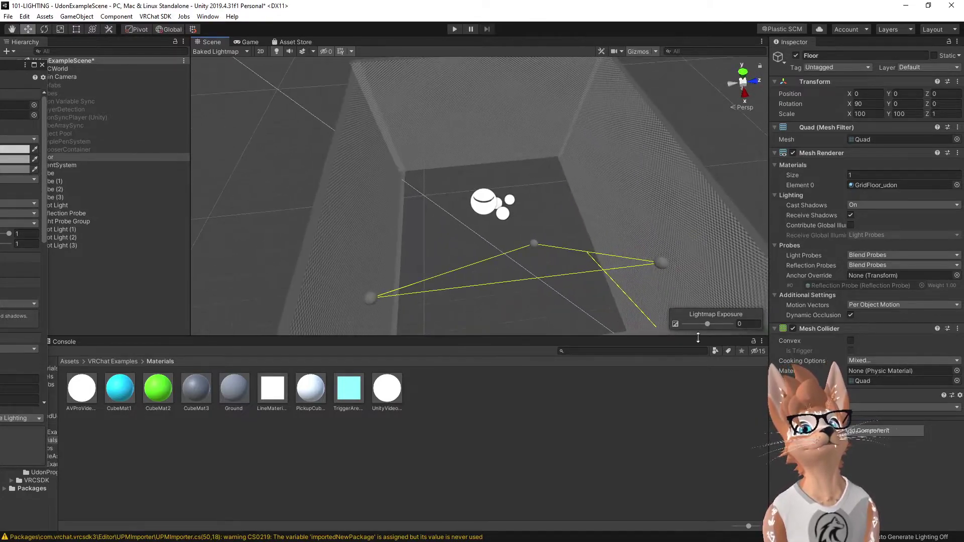
left_click_drag(710, 325, 708, 325)
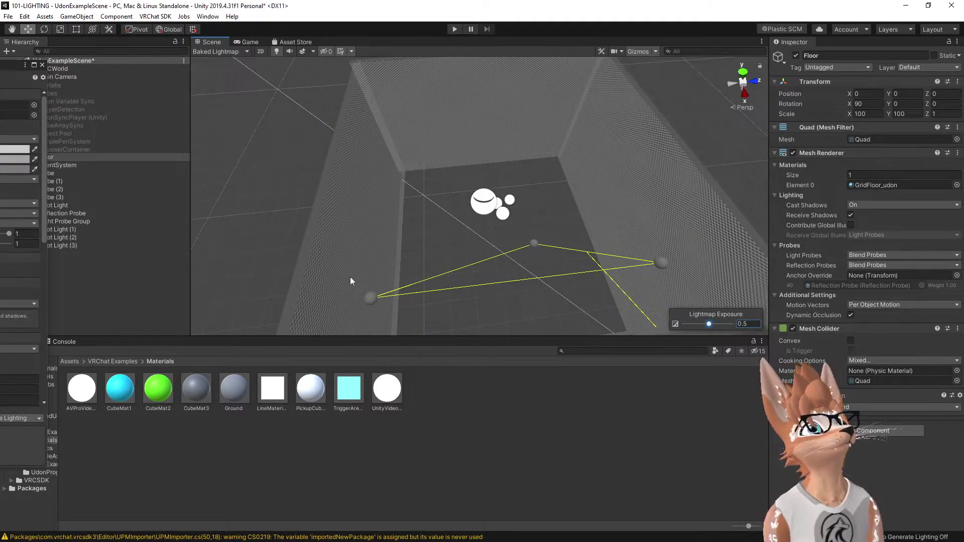
Examine the box's walls and the floor for baked light in the Baked Lightmap view, and return to Shaded drawing
left_click(343, 219)
right_click_drag(343, 219, 662, 245)
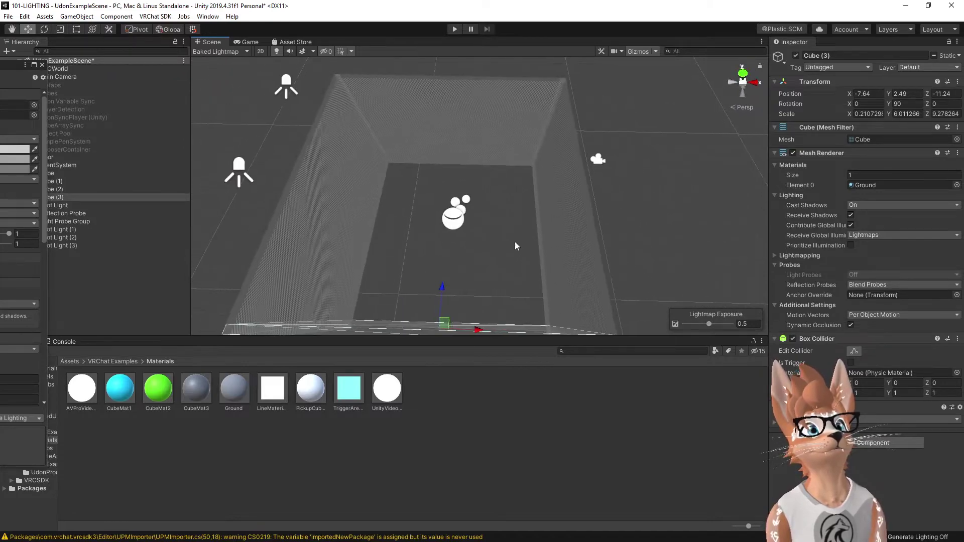
left_click(480, 236)
right_click_drag(480, 236, 455, 175)
left_click(455, 175)
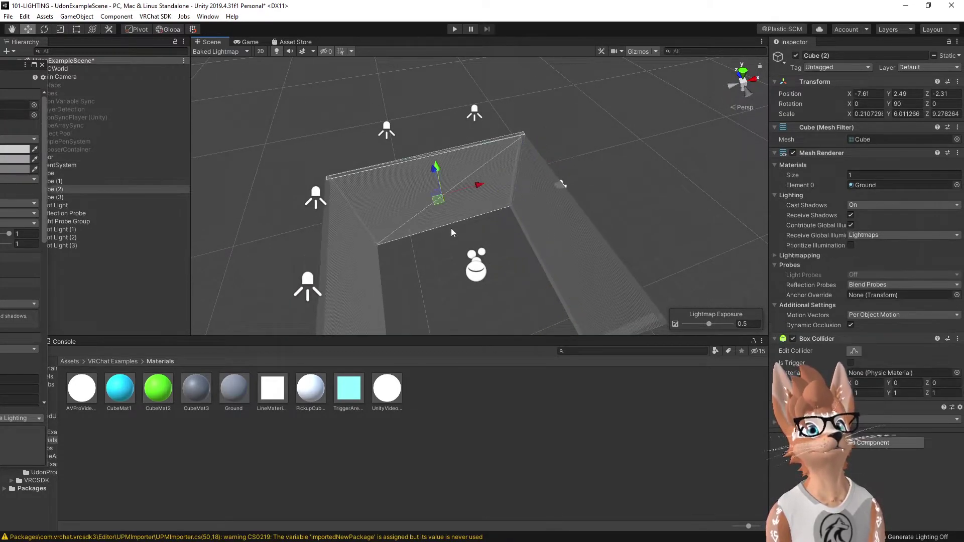
left_click(249, 172)
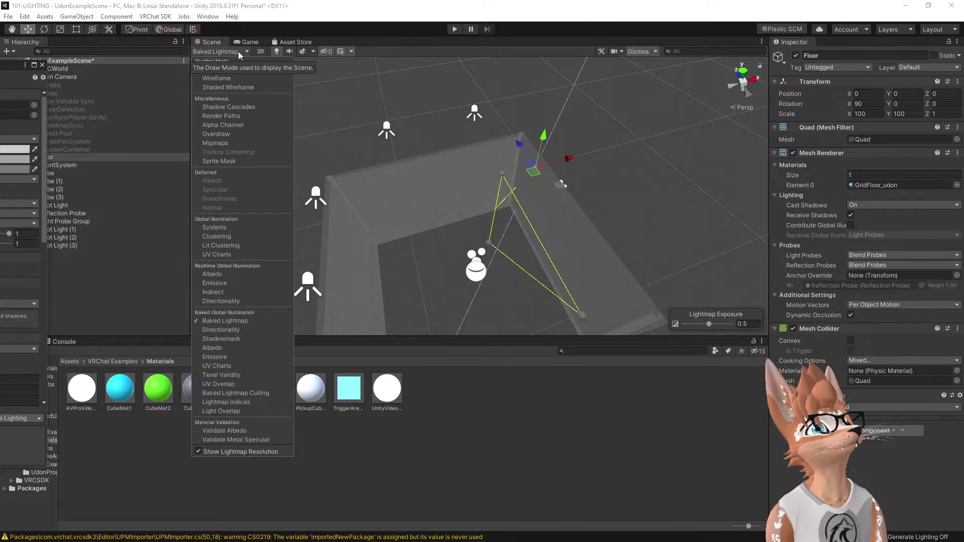
left_click(236, 321)
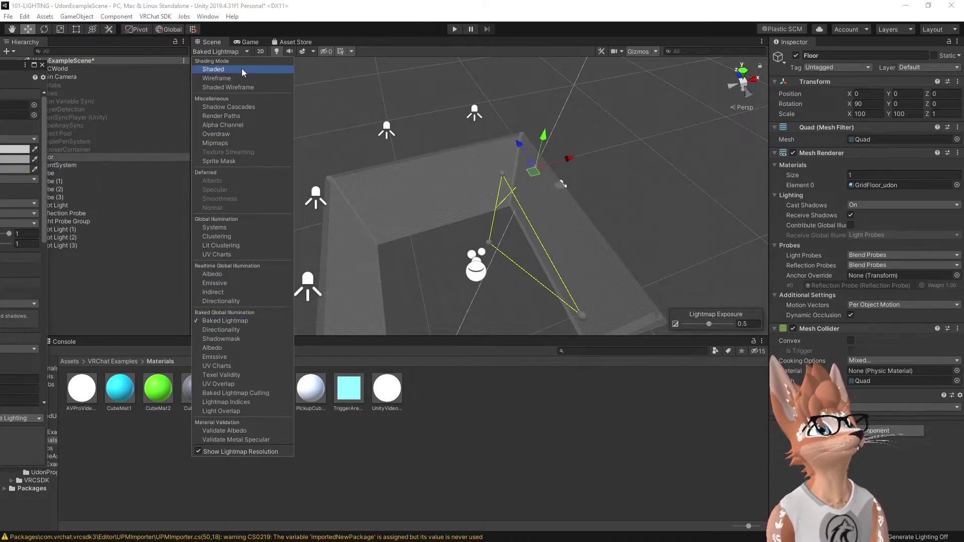
Select all four spot lights above the box together and set their light mode to Baked
mouse_move(304, 118)
right_mouse_down()
mouse_move(378, 185)
mouse_move(293, 113)
right_mouse_up()
left_click(304, 117)
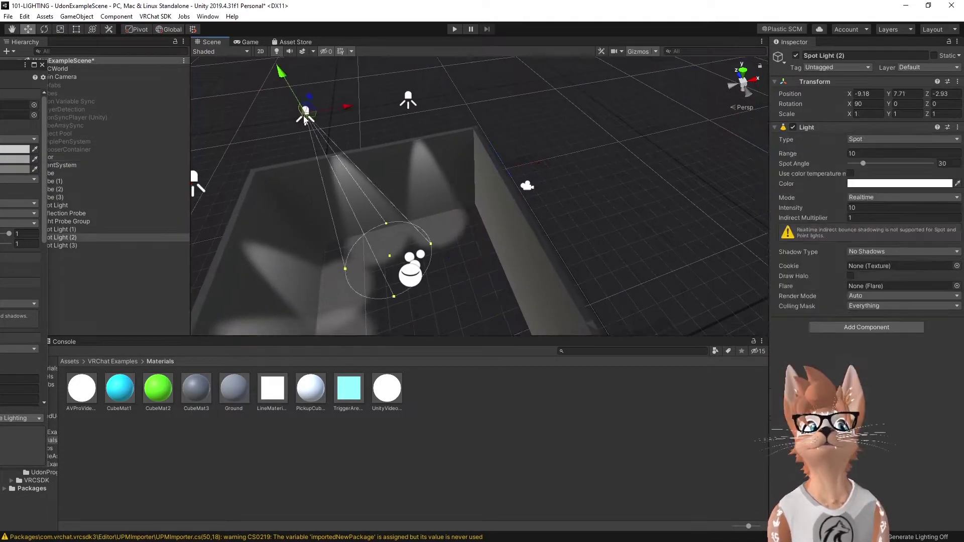
key("f")
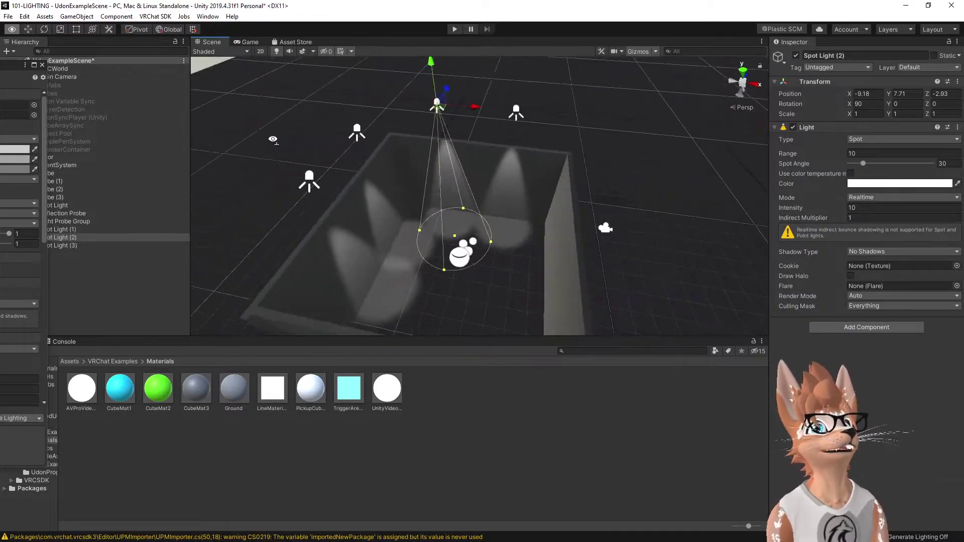
left_click(313, 179, "shift")
left_click(358, 133, "shift")
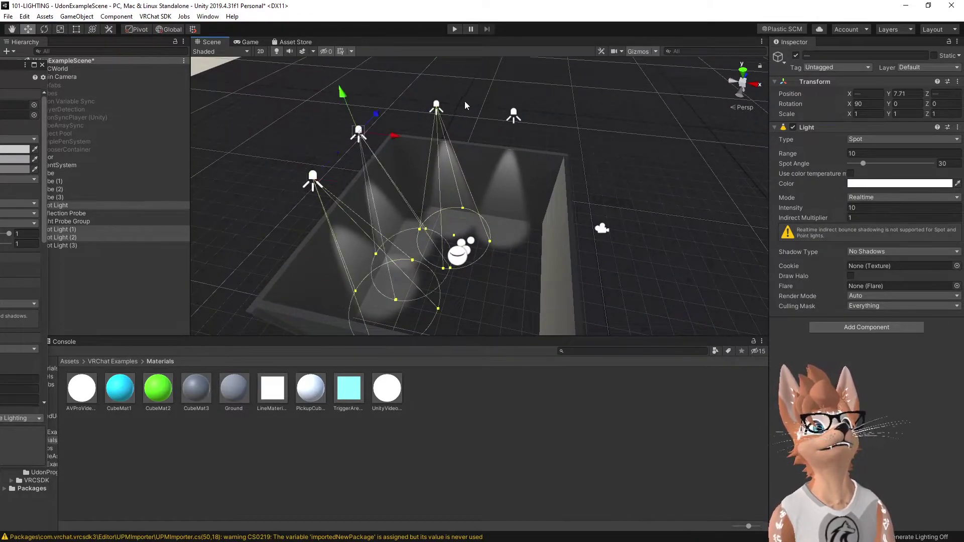
left_click(513, 117, "shift")
left_click(893, 197)
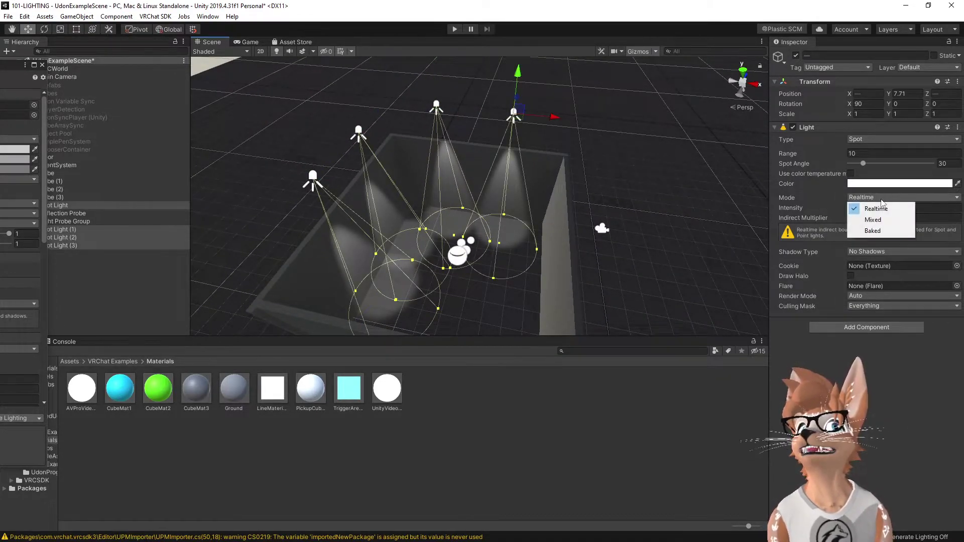
left_click(890, 232)
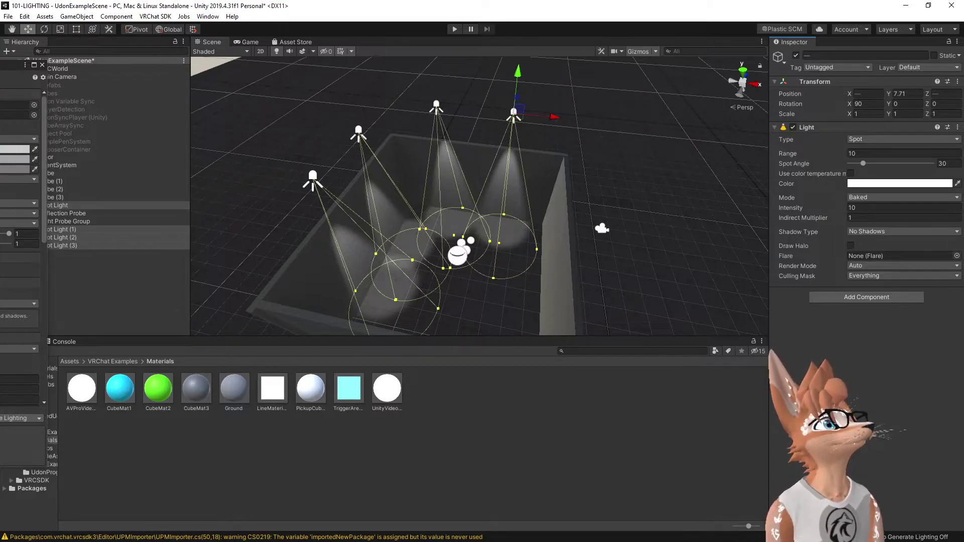
Generate the scene's lighting again for the baked spot lights and display the scene in the Baked Lightmap draw mode
left_click_drag(1, 66, 541, 82)
left_click(630, 431)
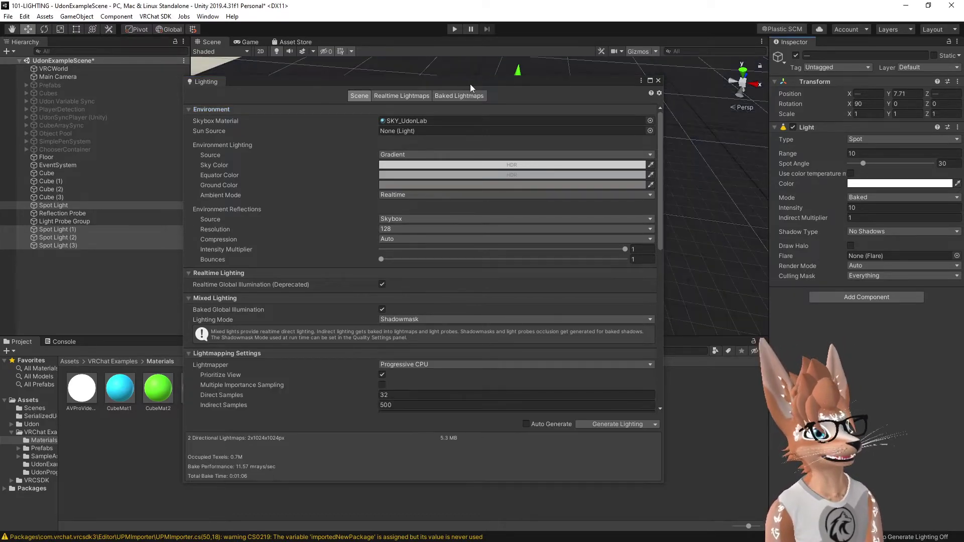
left_click_drag(518, 82, 0, 131)
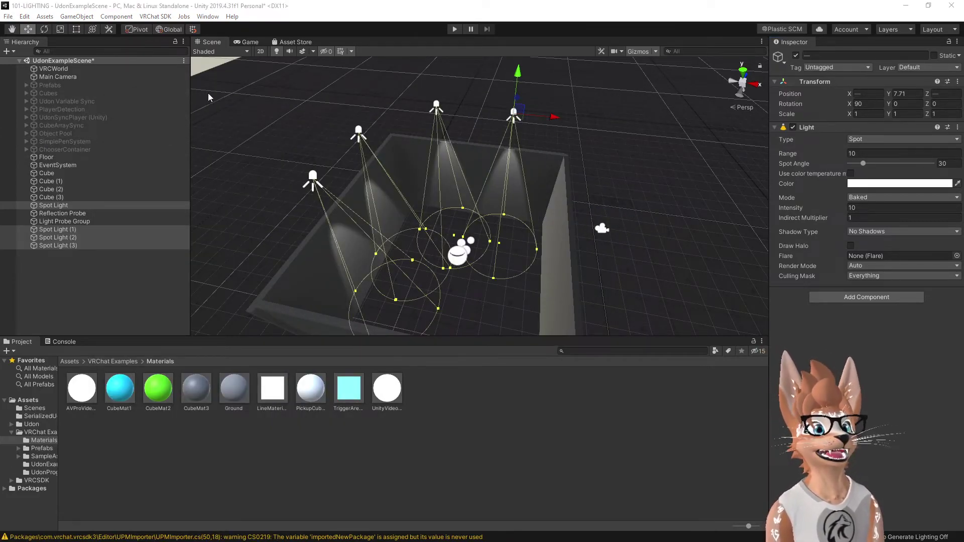
left_click(227, 51)
left_click(245, 321)
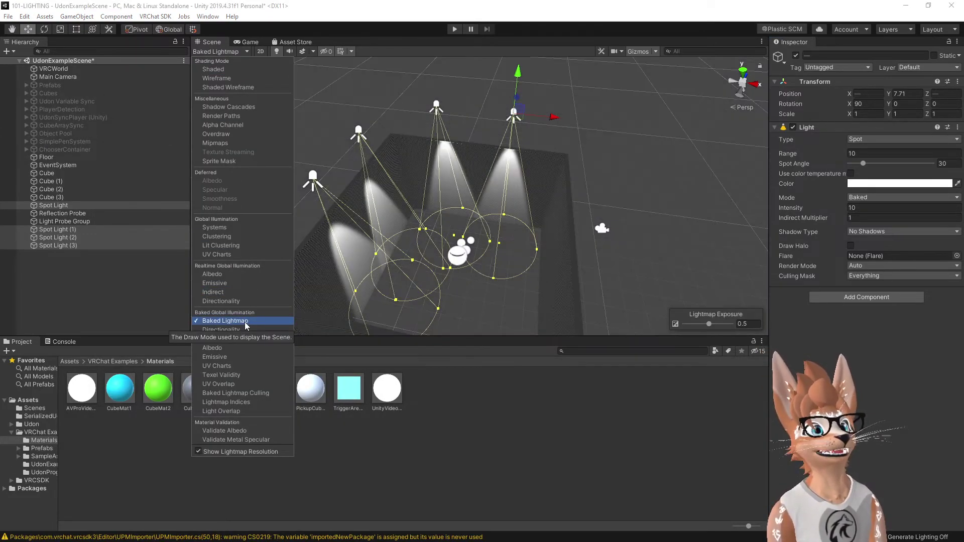